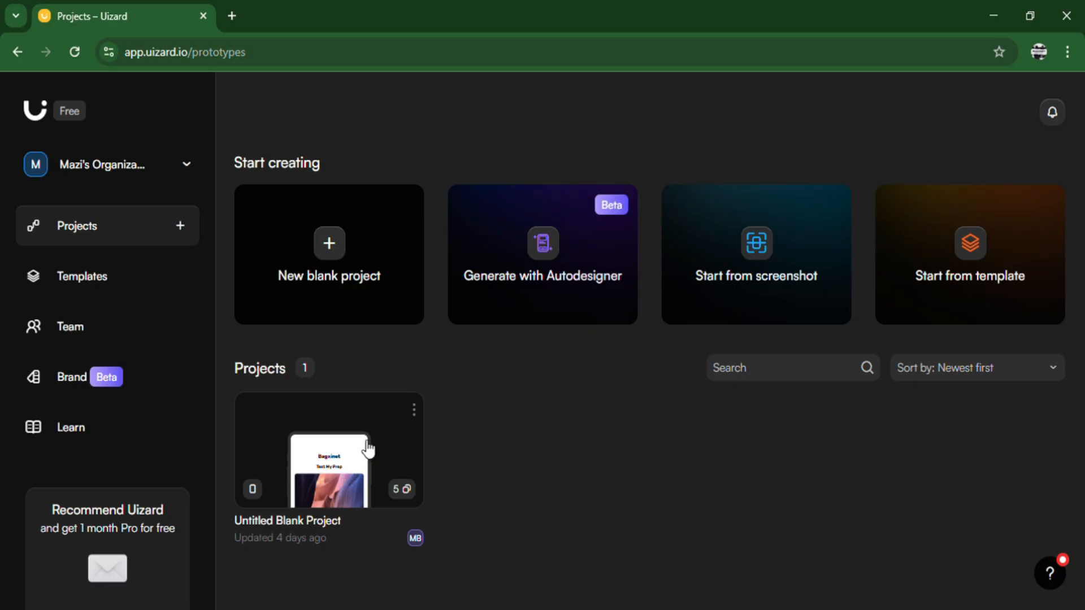
Step: Delete the existing Untitled Blank Project, entering "delete" to confirm
left_click(417, 415)
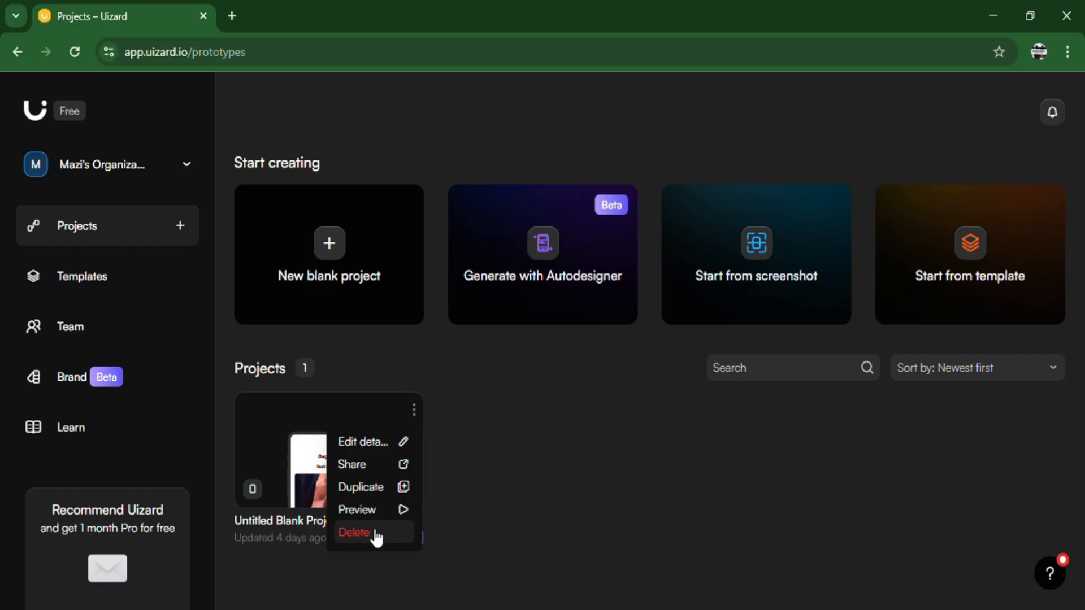
left_click(355, 533)
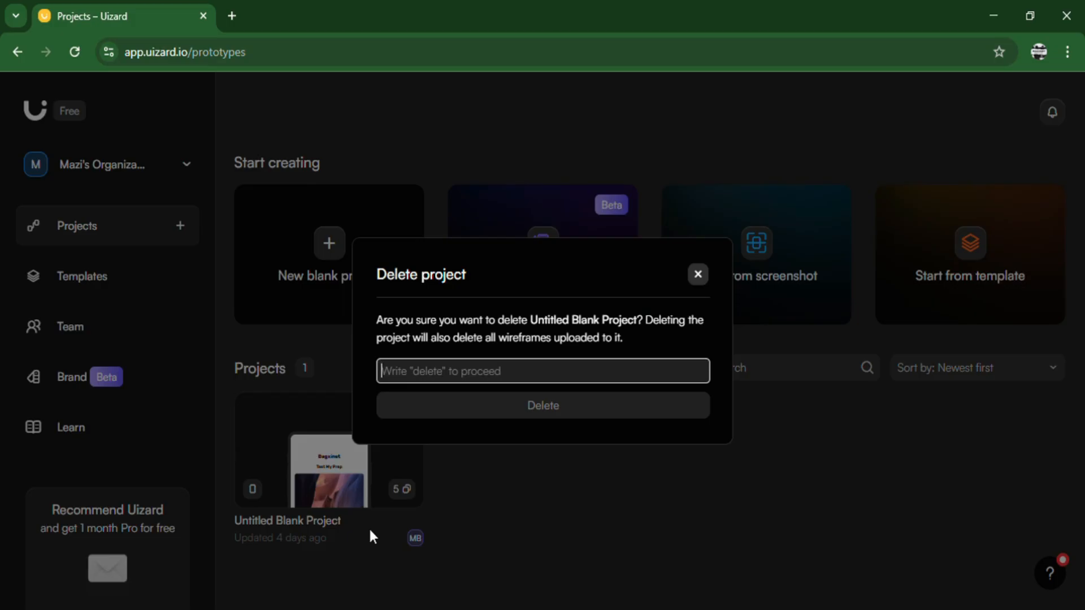
type("d")
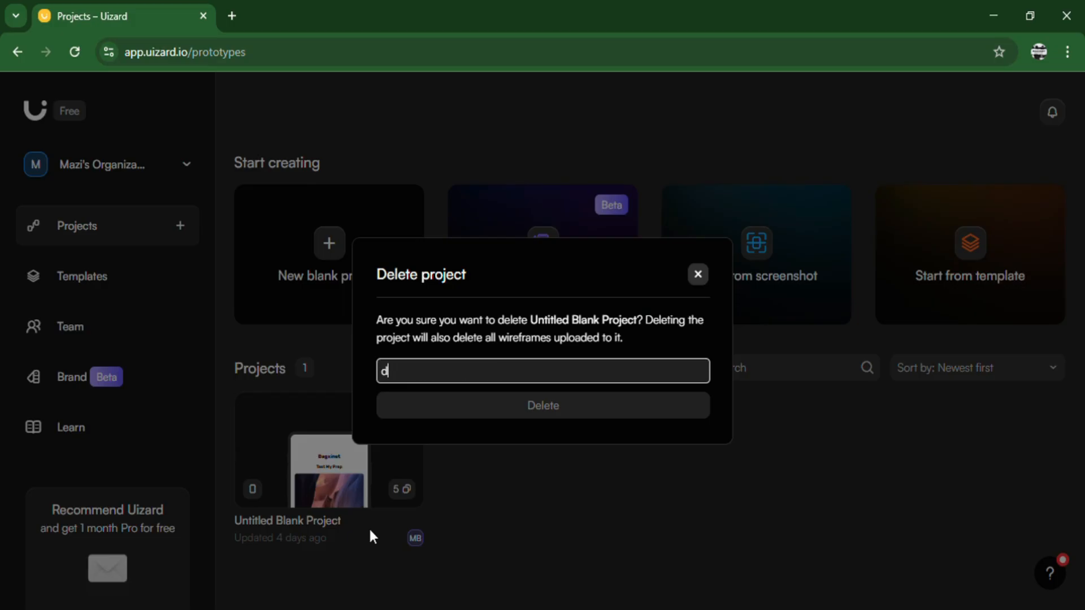
type("elete")
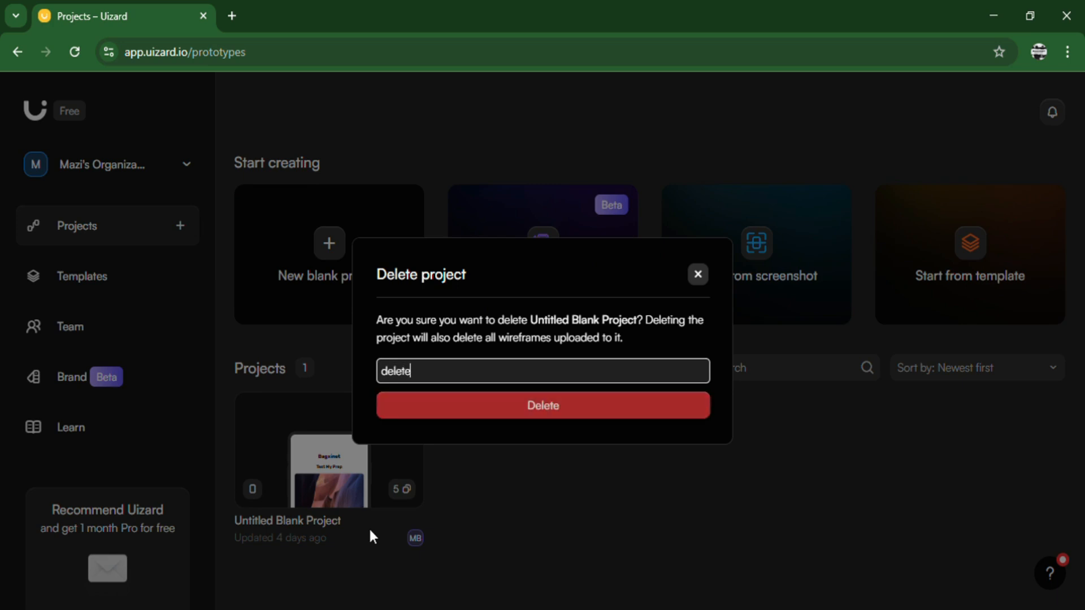
left_click(474, 405)
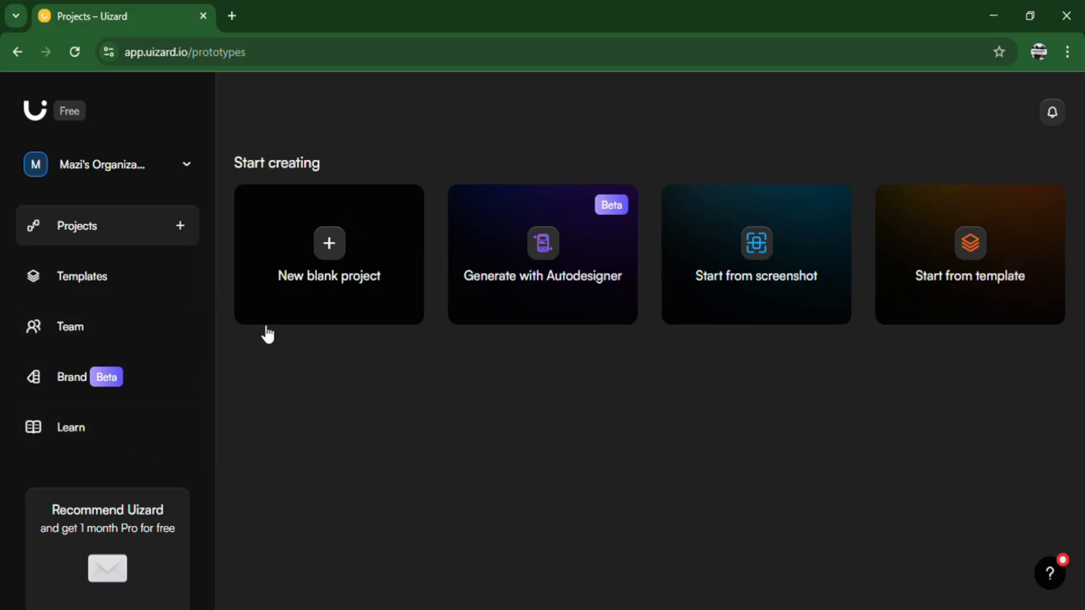
Step: Create a new blank Mobile project and open the Magic tool for generating a new project from a text prompt
left_click(335, 257)
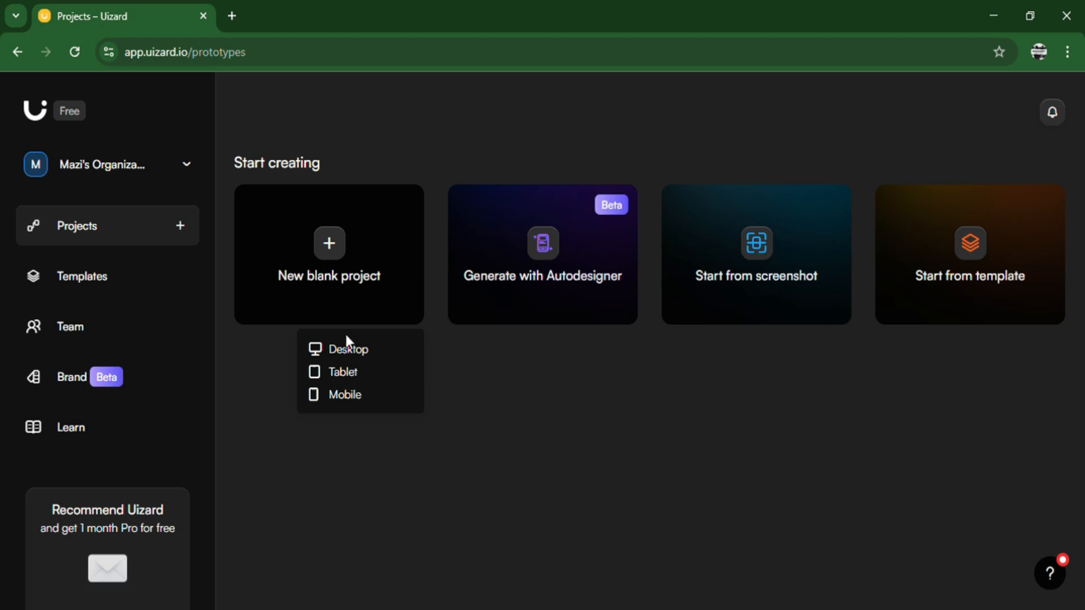
left_click(351, 396)
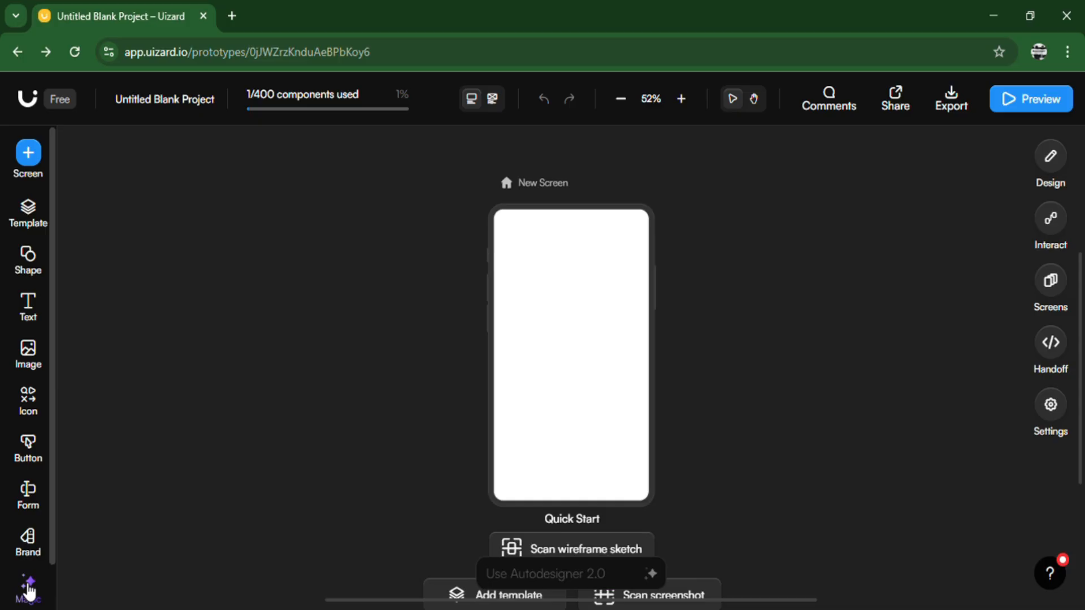
left_click(28, 590)
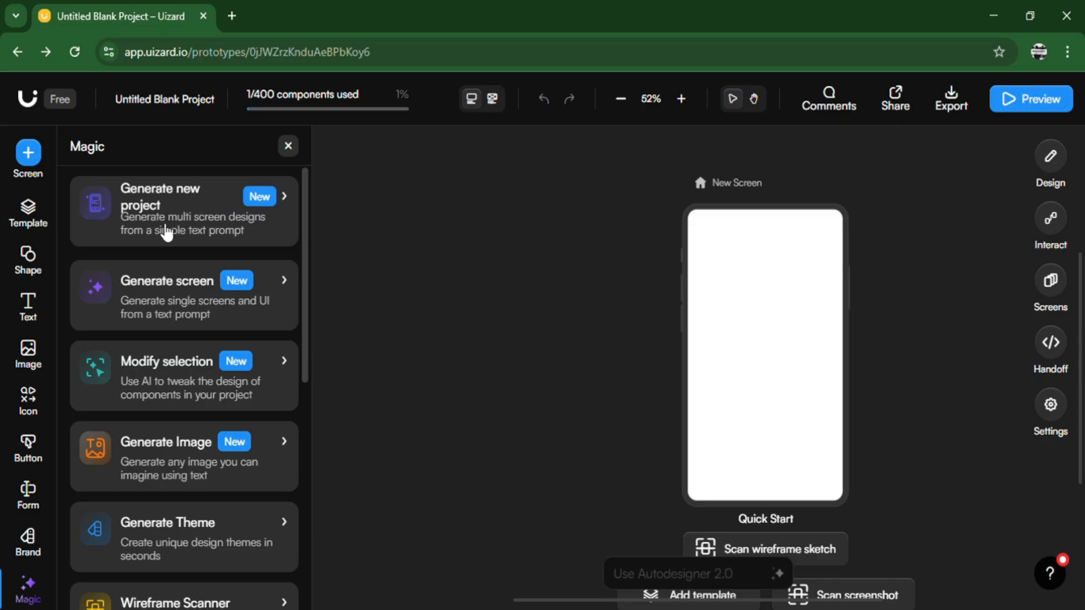
left_click(196, 207)
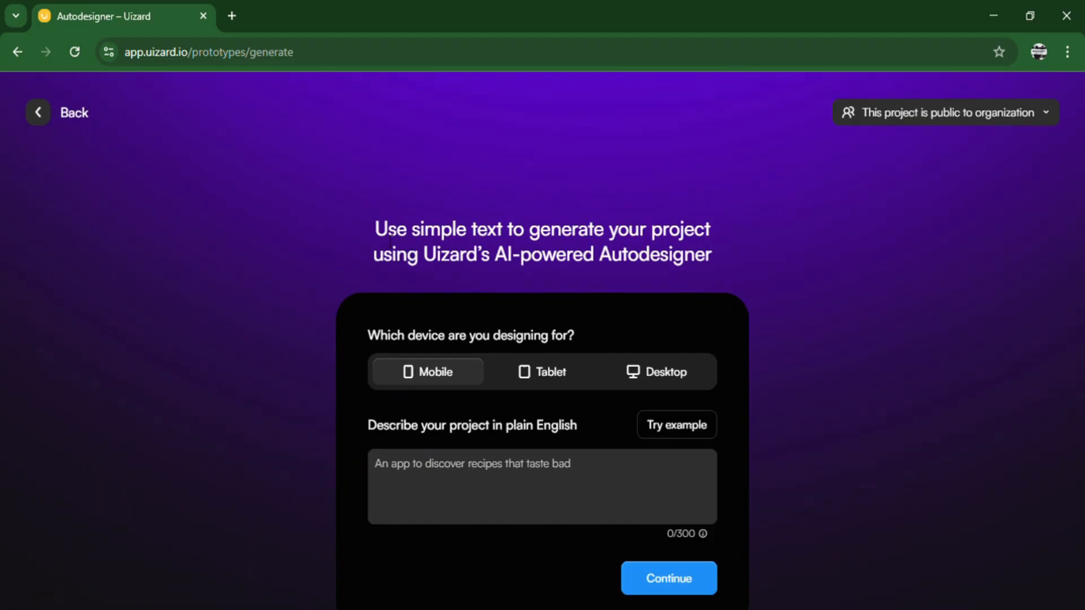
Step: Set the device the generated project is designed for to Mobile
left_click_drag(375, 232, 709, 257)
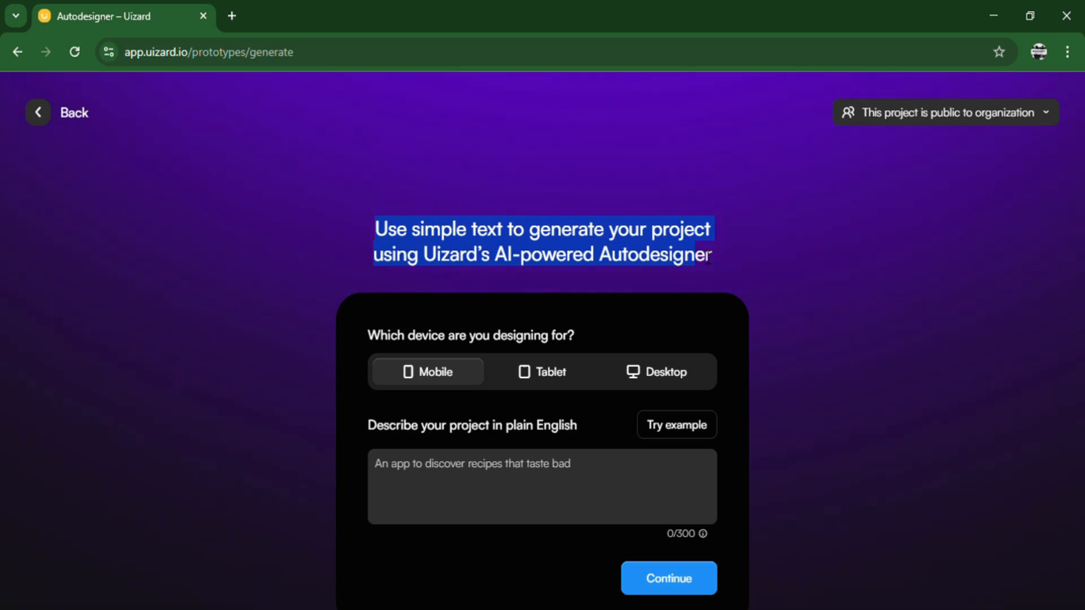
left_click(604, 273)
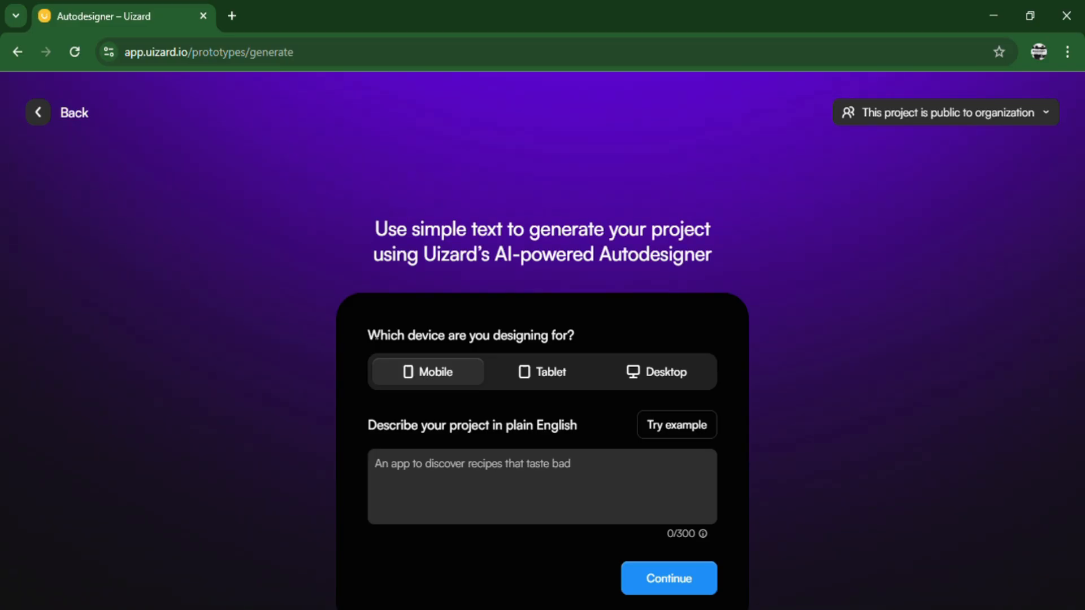
left_click_drag(368, 336, 574, 343)
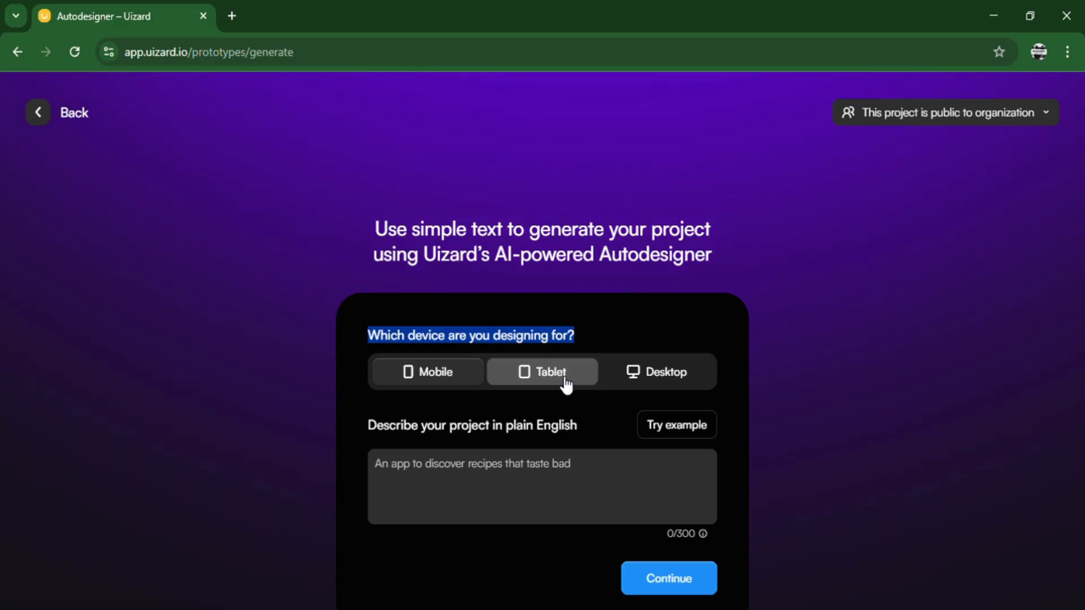
left_click(672, 387)
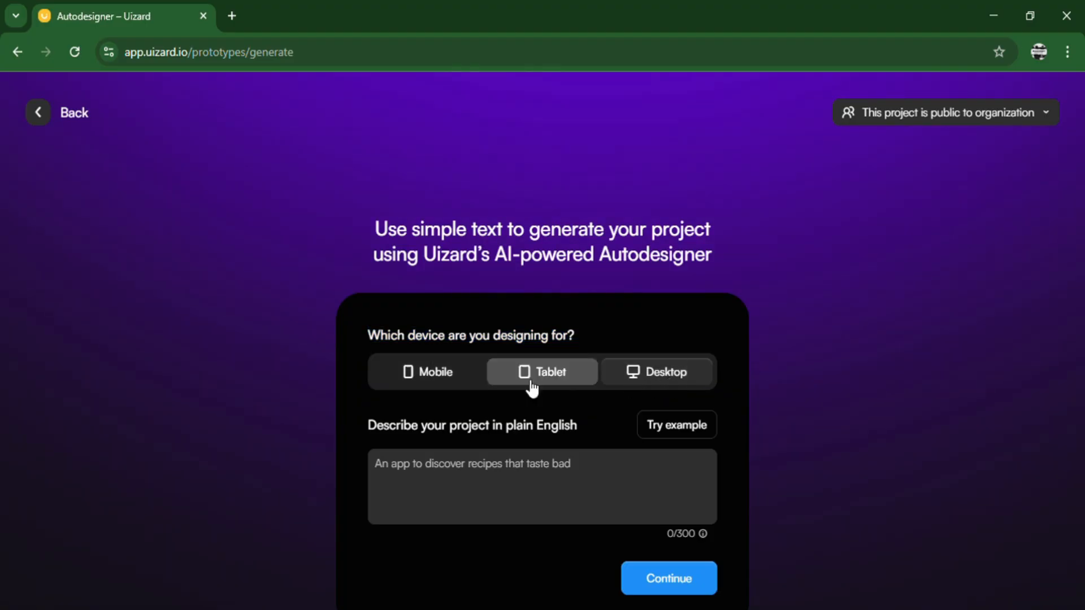
left_click(444, 389)
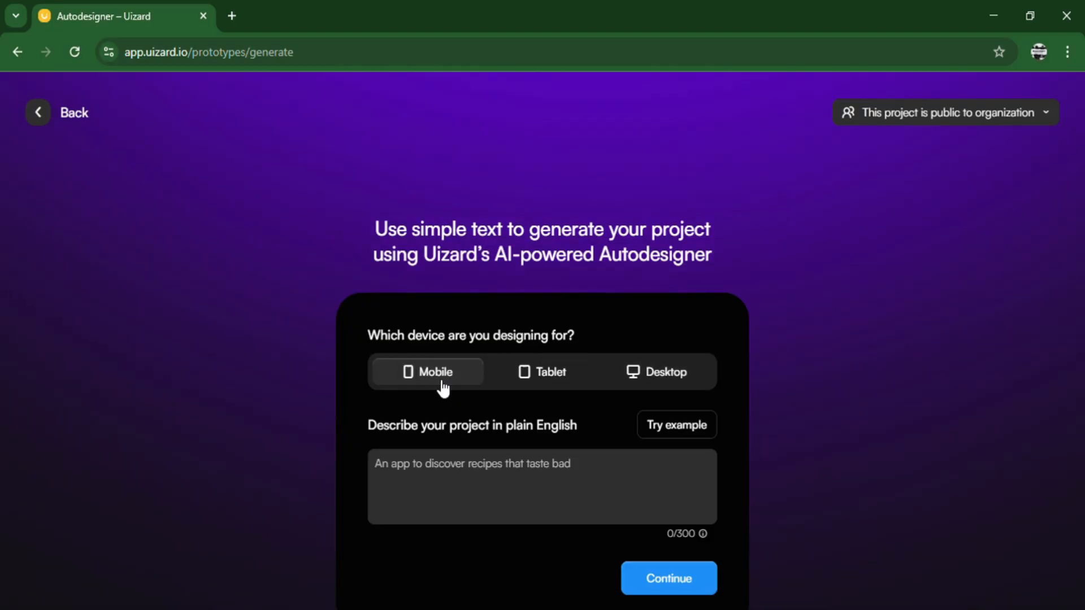
Step: Describe the project as "A mobile login screen with app logo at the top, email and password fields, a log-in button and a forget password link"
left_click_drag(368, 425, 571, 425)
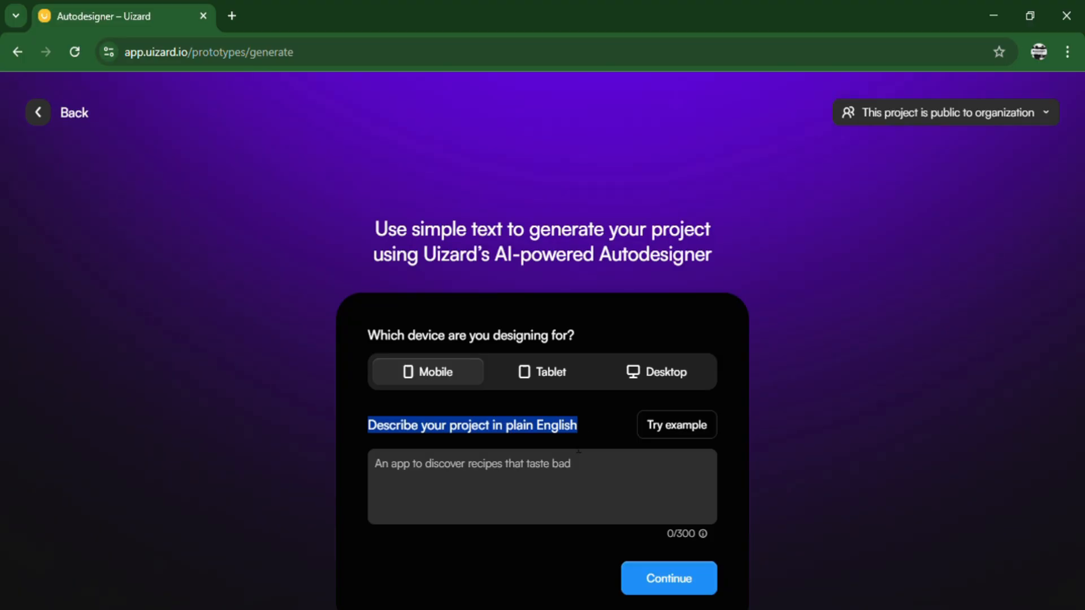
left_click(547, 481)
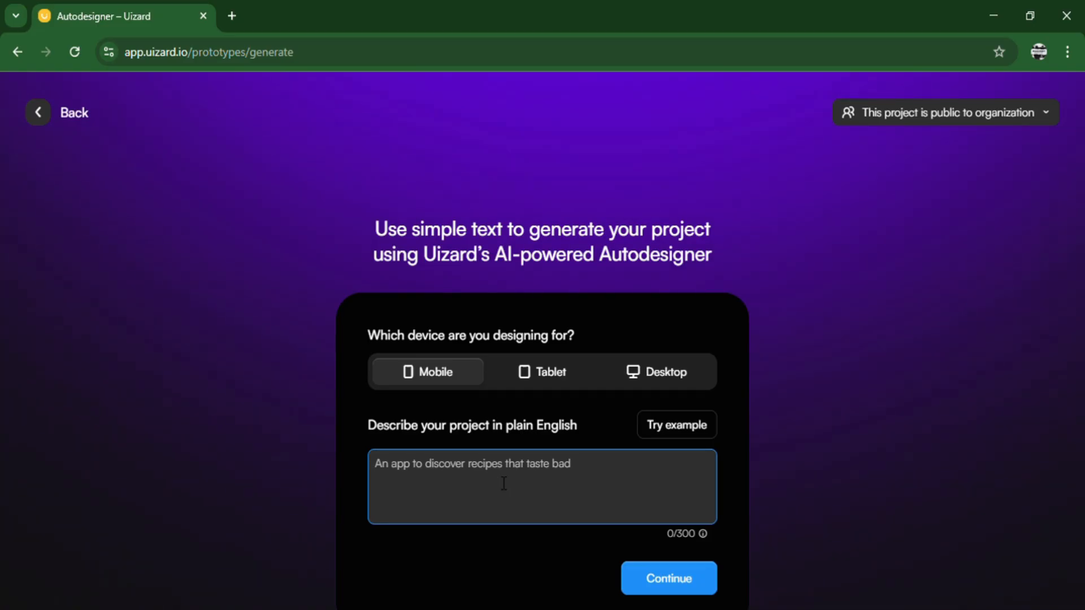
type("A")
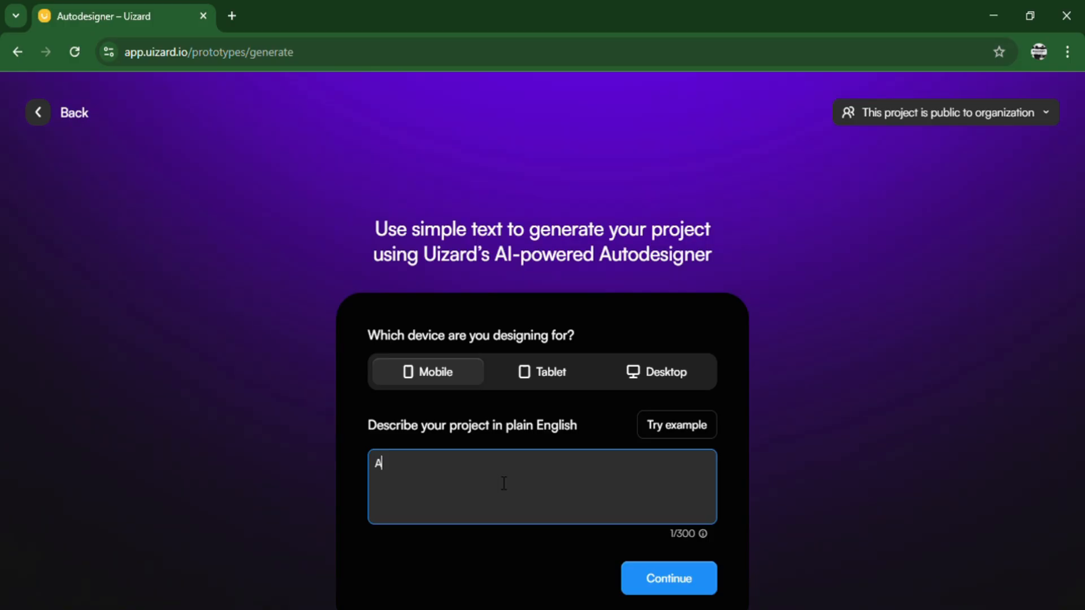
type(" mobile login screen w")
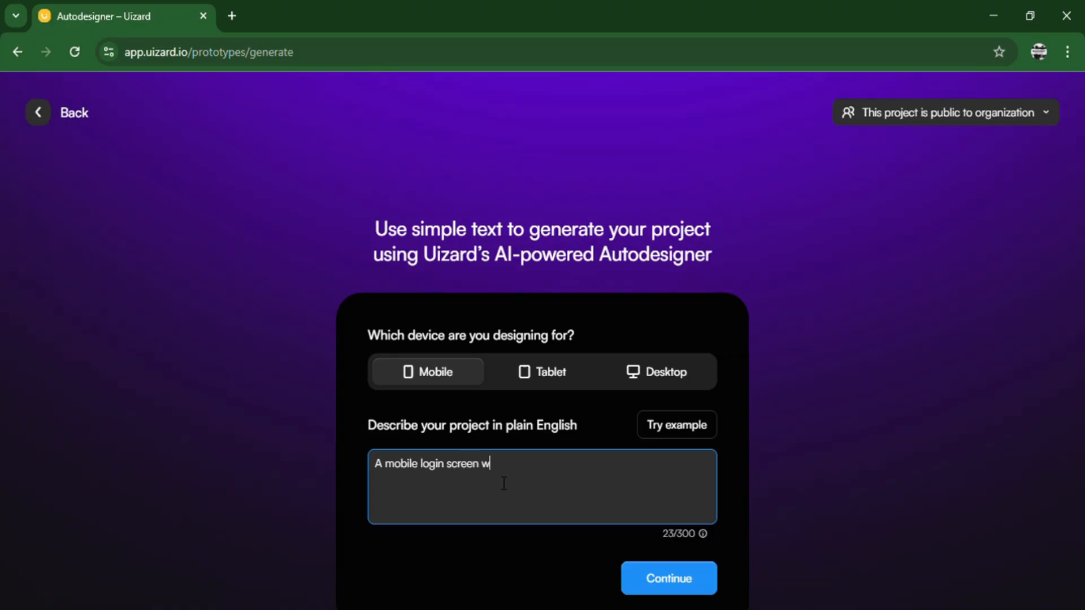
type("ith app logo at the top")
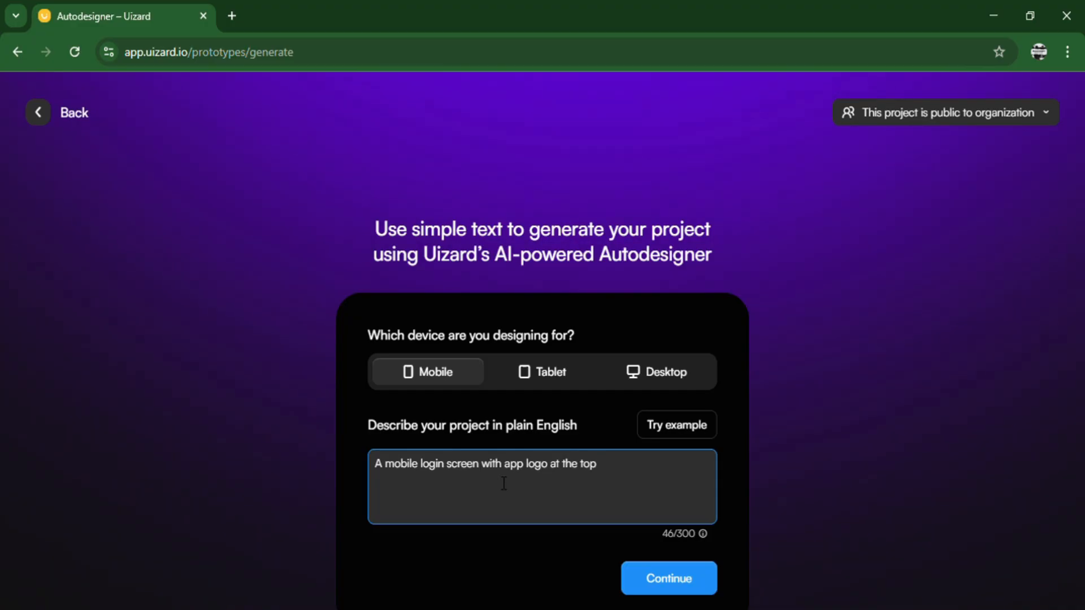
type(", email and password fields,")
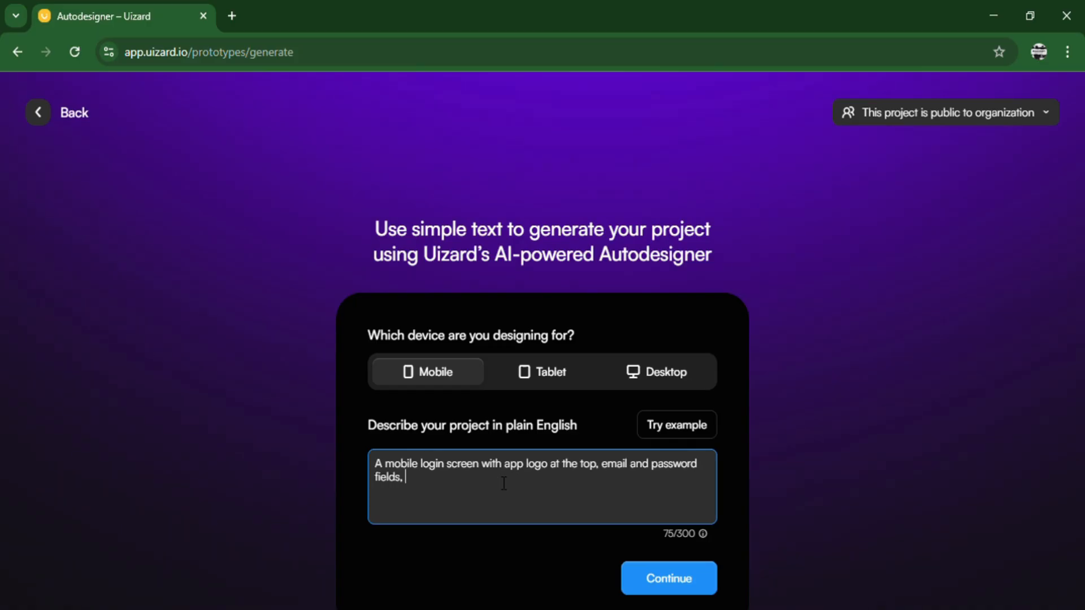
type("a log-in butt")
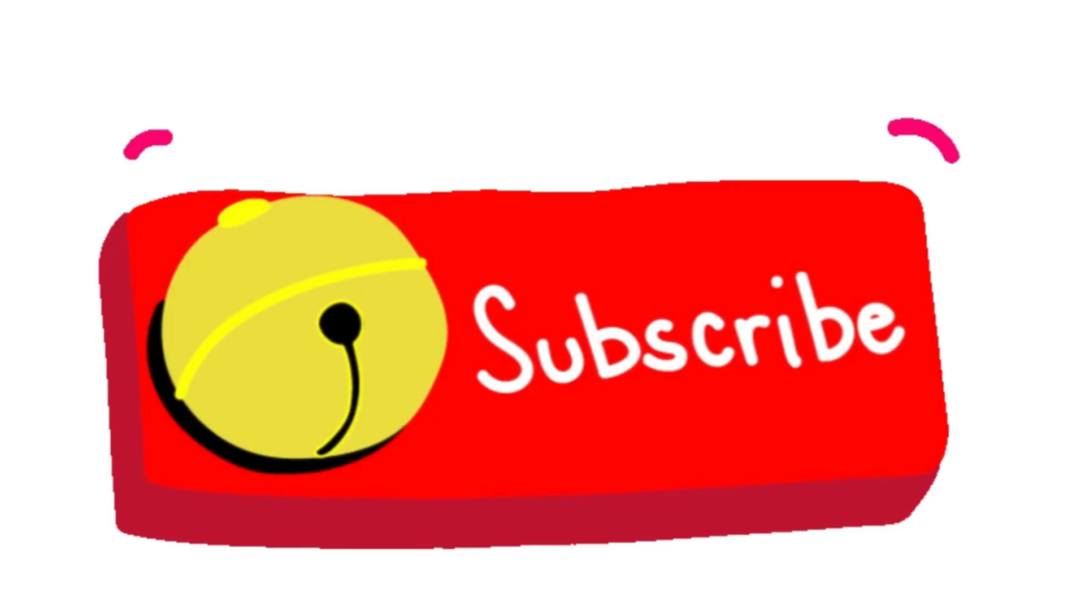
type("d ")
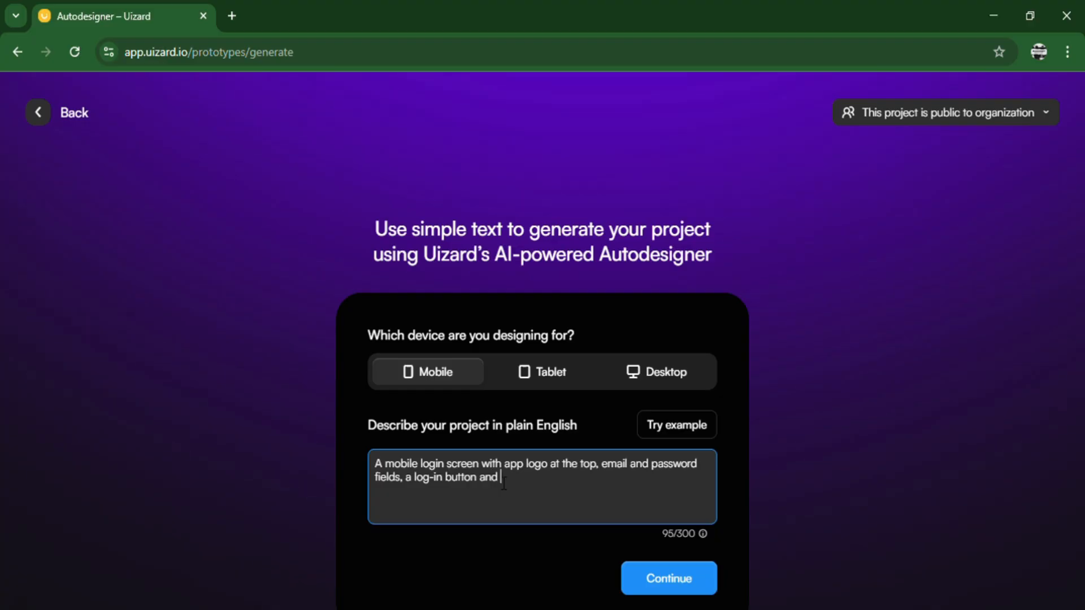
type("a forget password link")
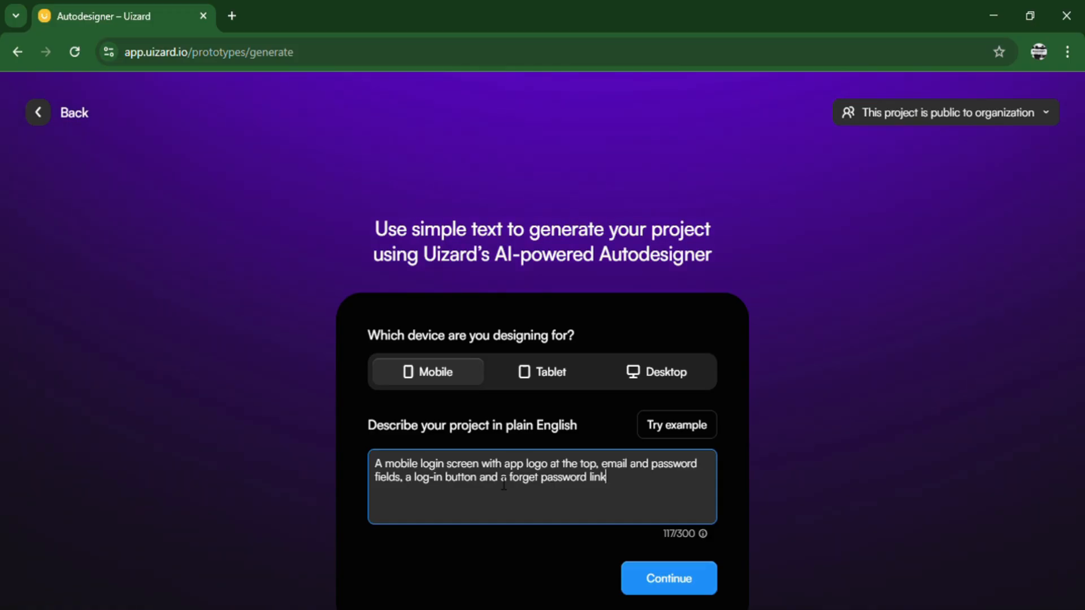
left_click(661, 590)
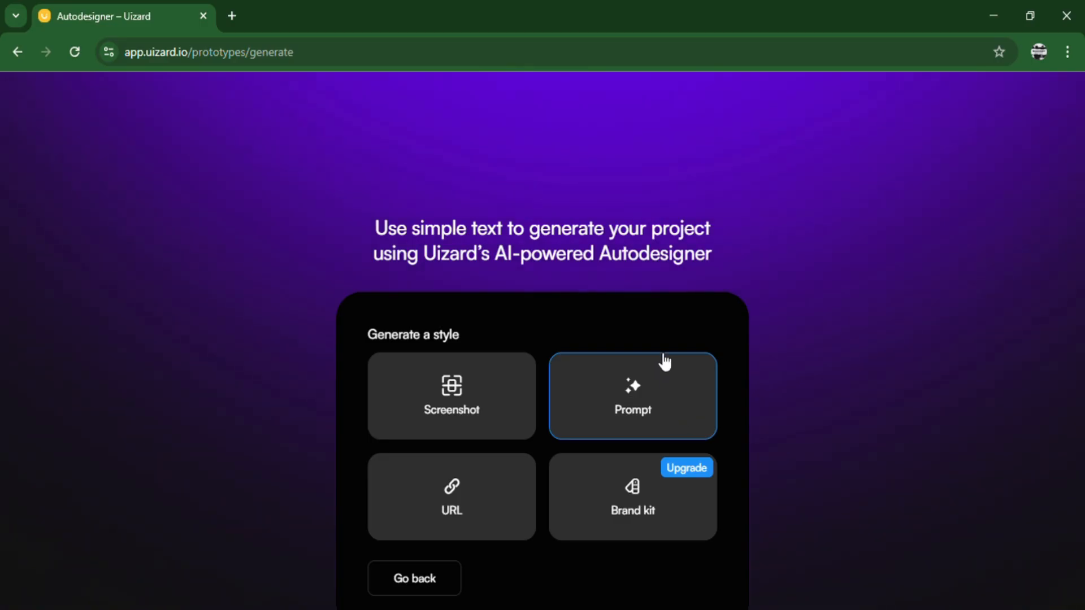
Step: Set the style prompt to "A modern landing page with a navigation bar, a hero section with a call-to-action button, and three features cards below"
left_click(666, 403)
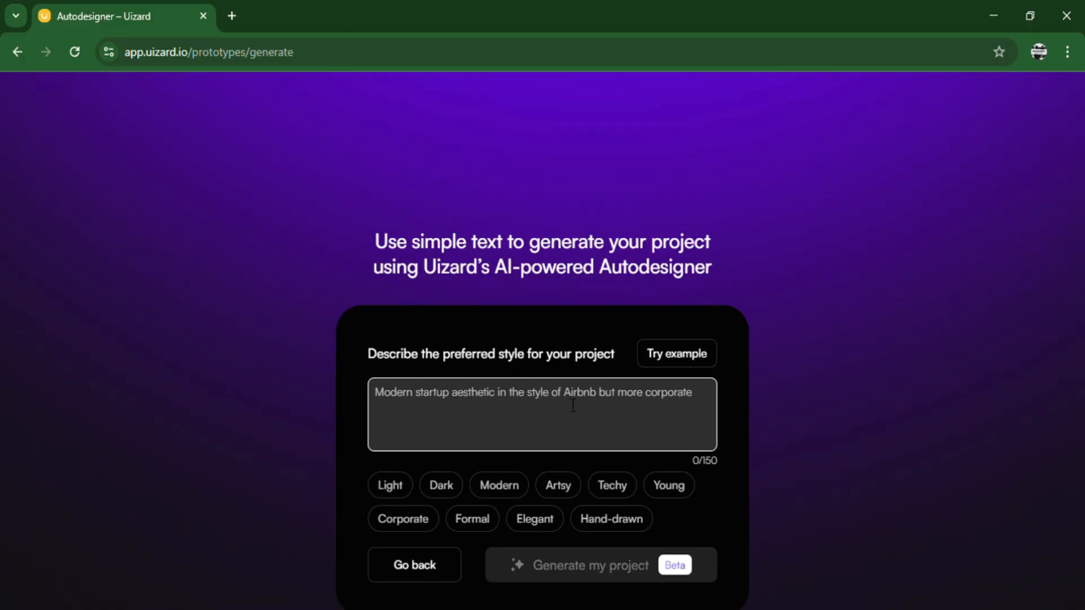
left_click(547, 411)
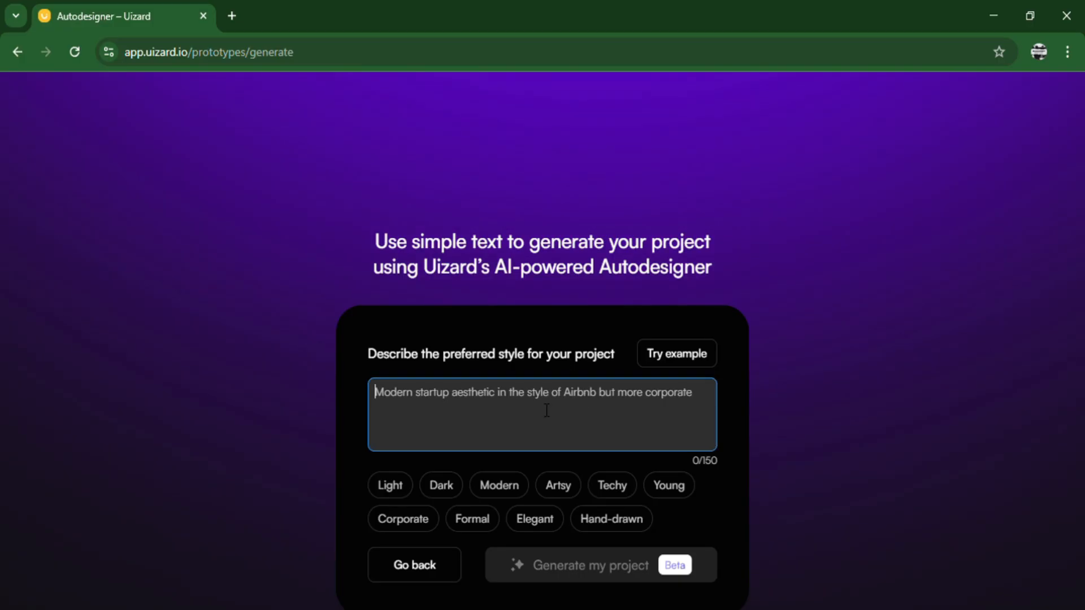
type("A")
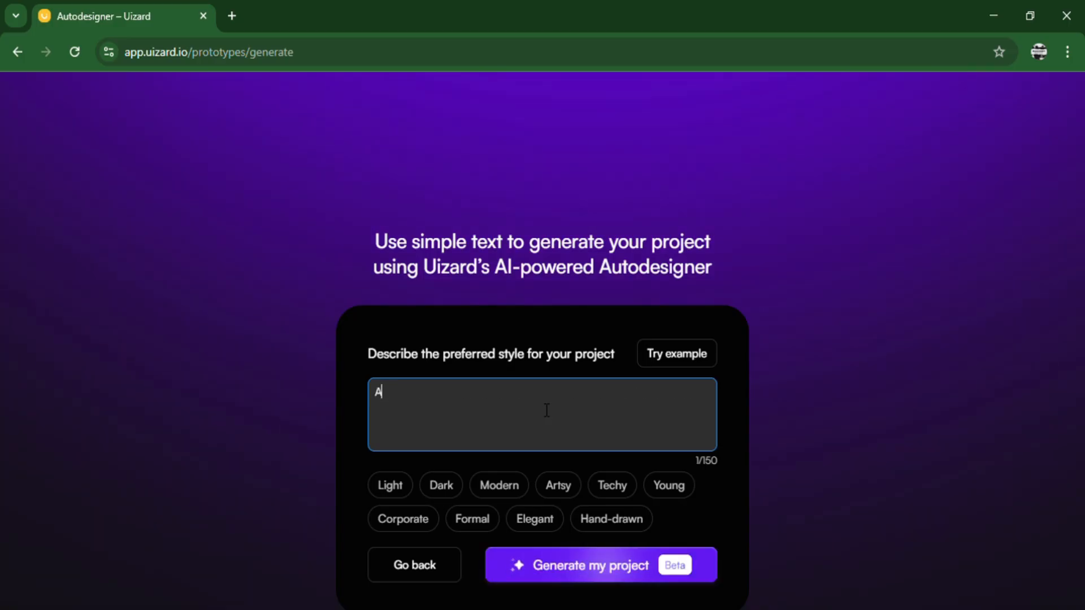
type("modern landing page ")
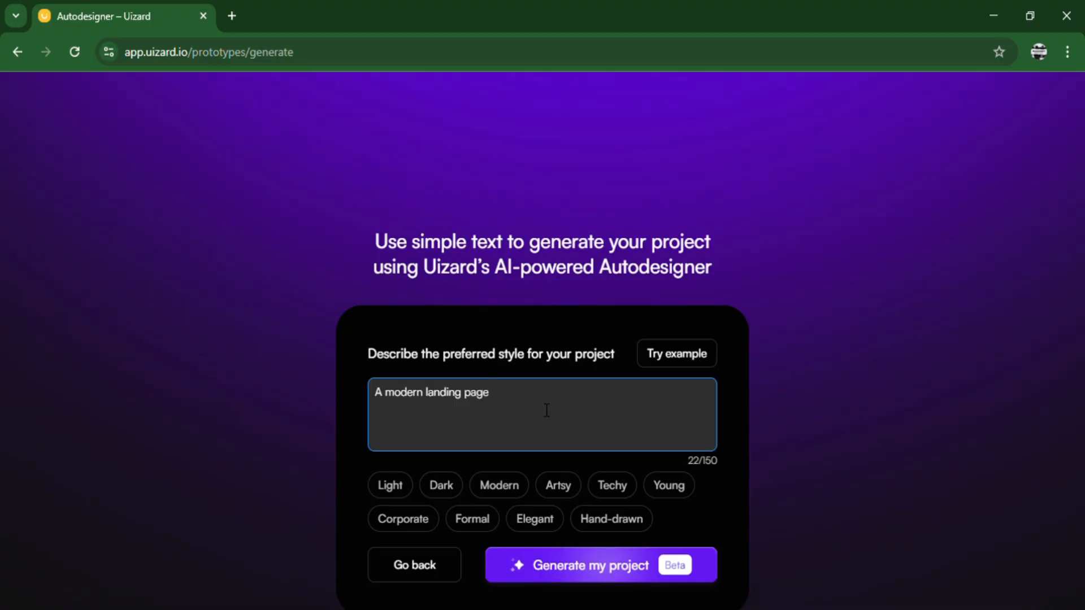
type("with ")
type("a nav")
type("igation")
type(" bar, ")
type("abo")
key("BackSpace")
key("BackSpace")
type("hero section with")
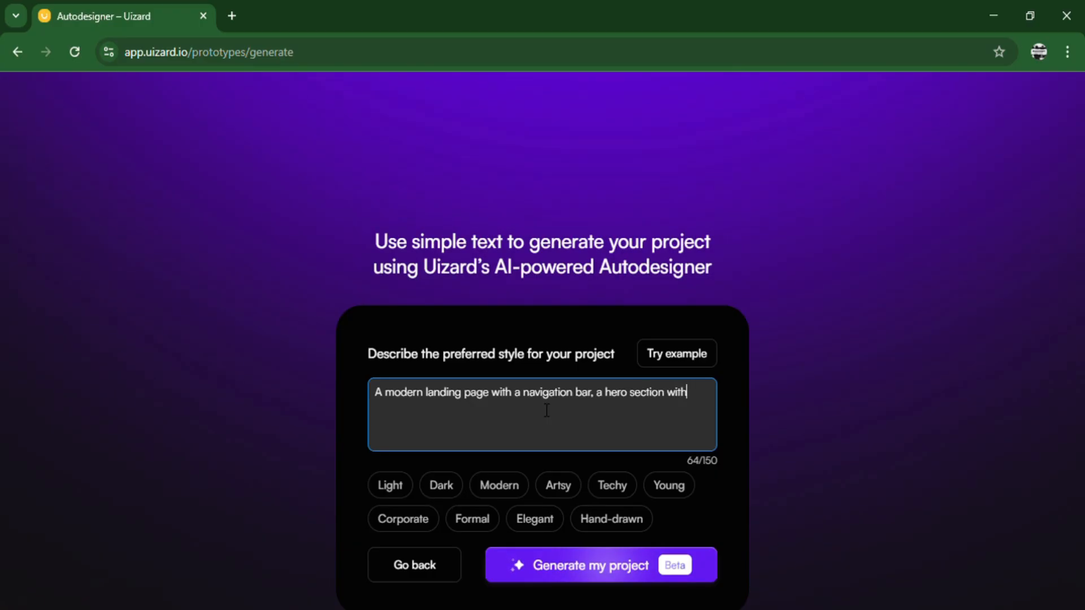
type(" a call-to-action b")
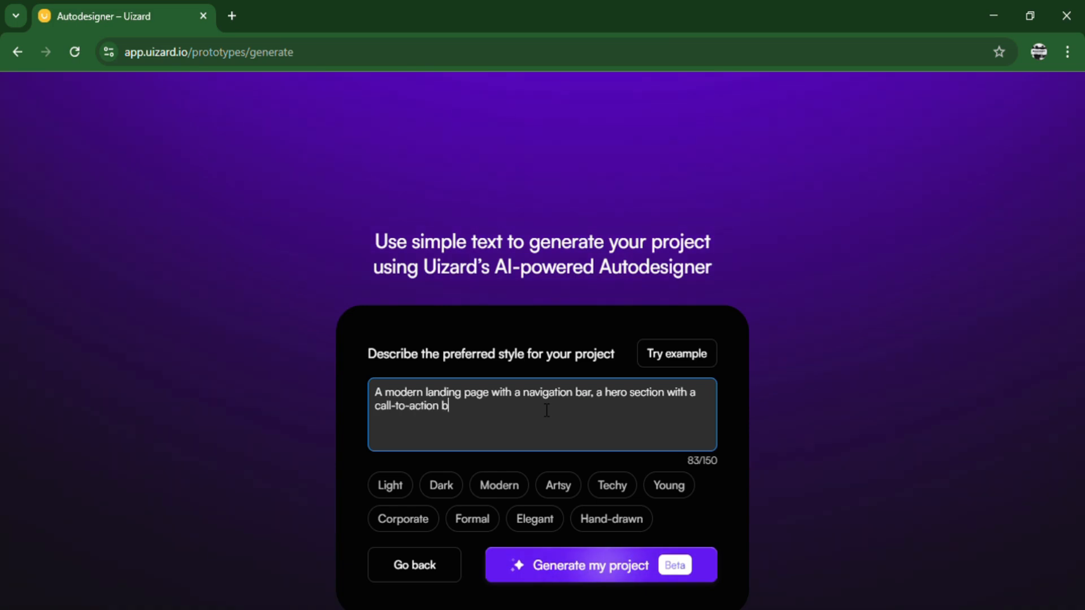
type("utton, and")
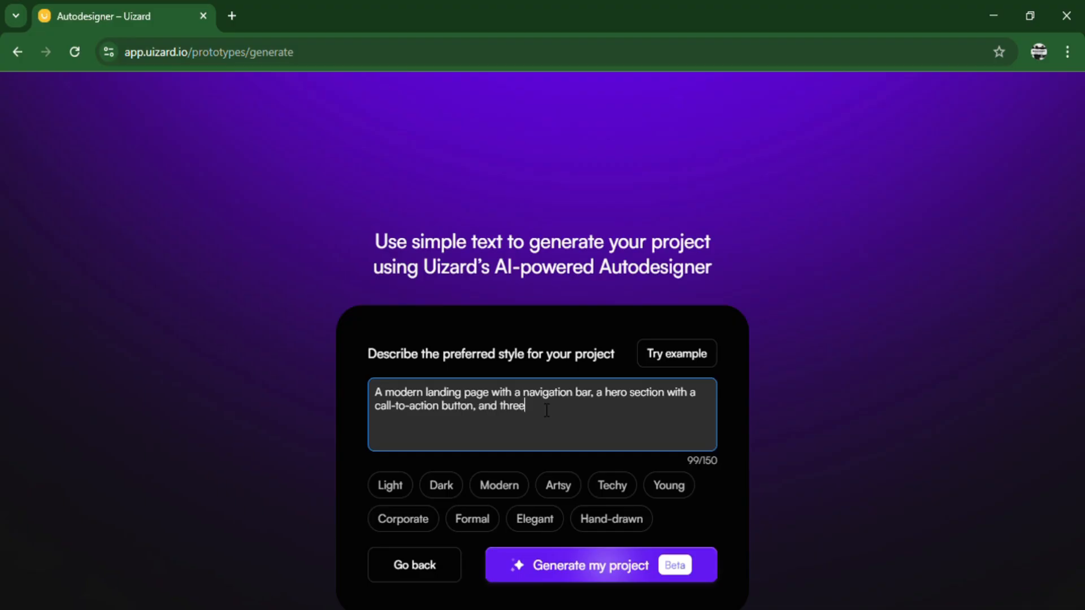
type("featu")
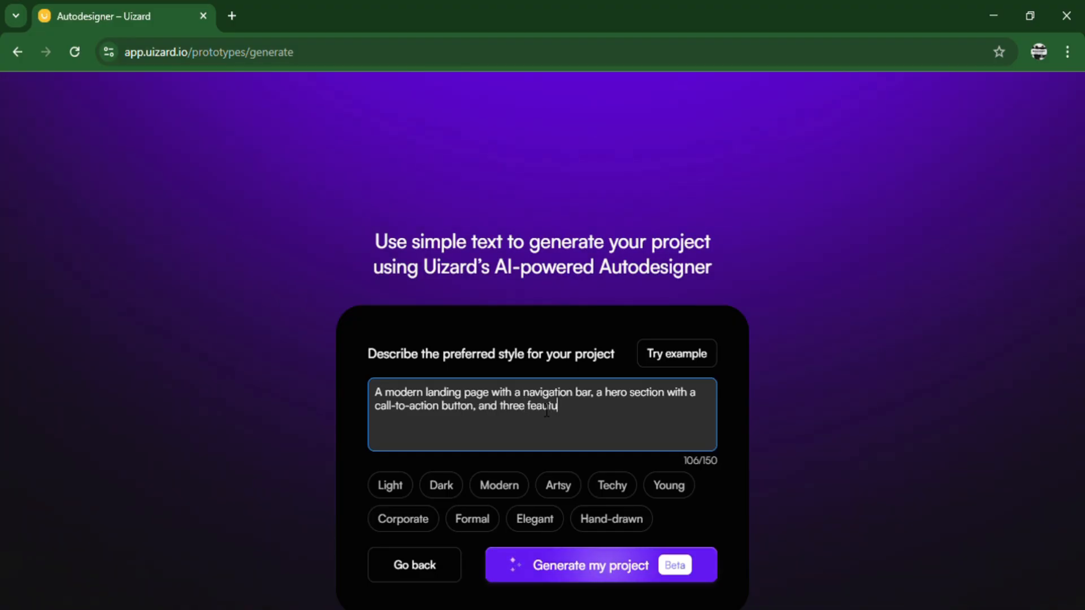
key("BackSpace")
key("BackSpace")
type("tures ca")
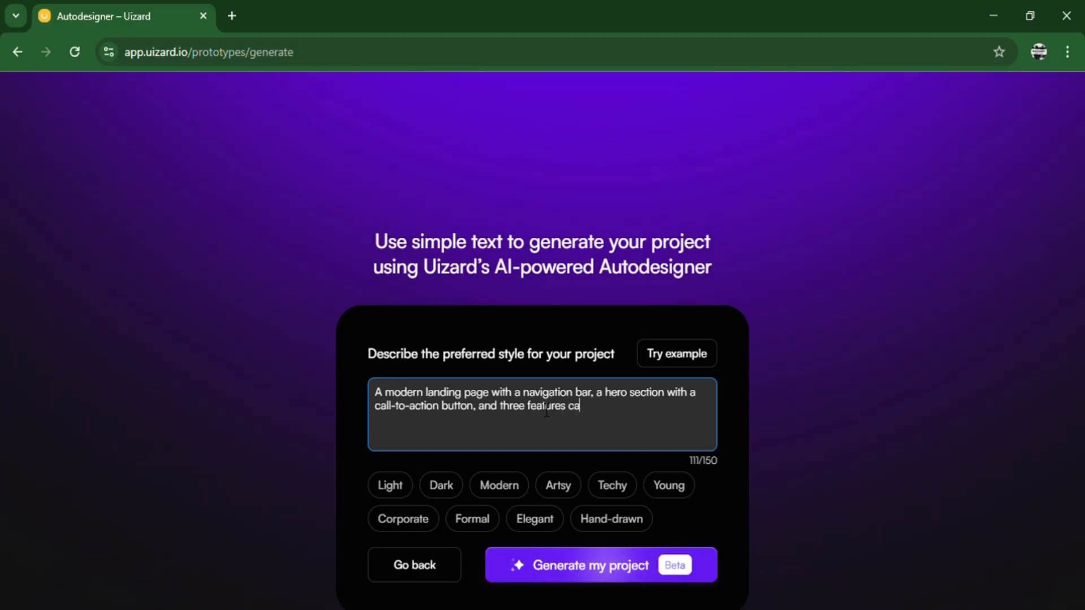
type("rds be")
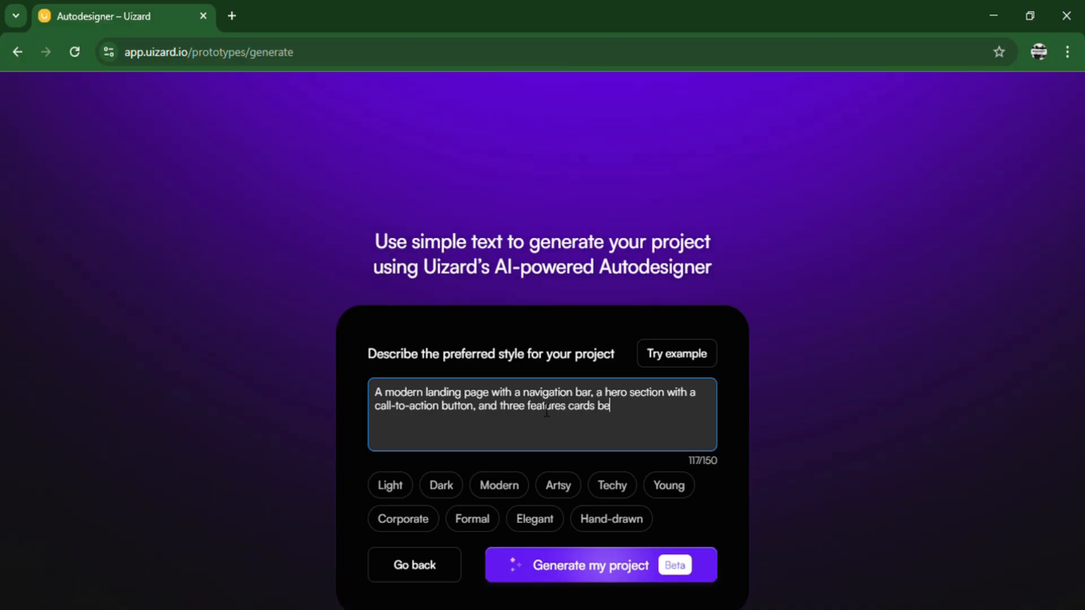
type("low")
left_click_drag(375, 392, 674, 433)
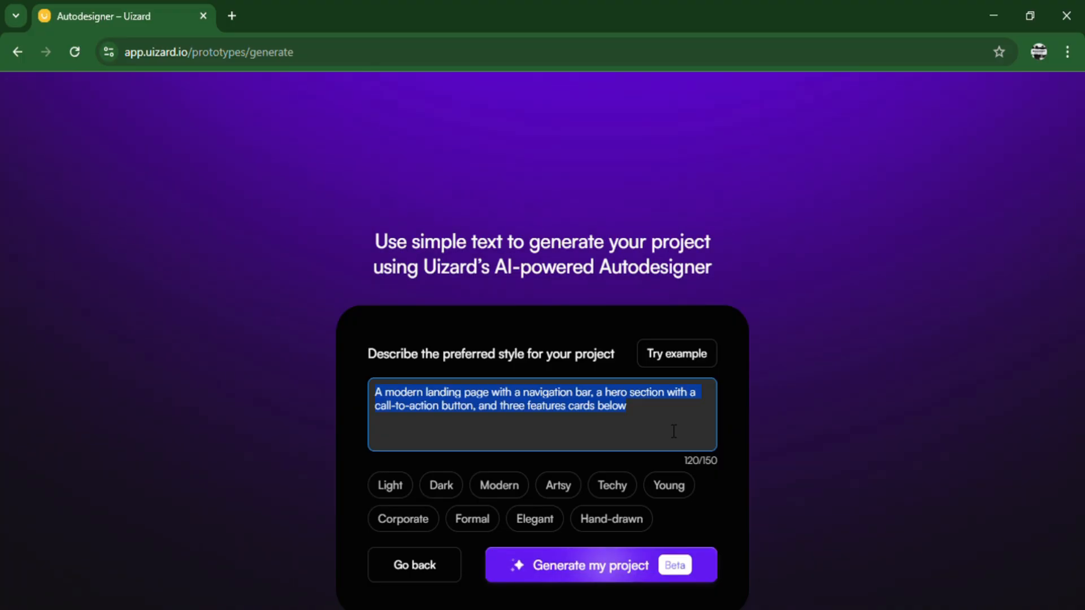
Step: Add the Modern style to the project's style description and generate the project
left_click(674, 432)
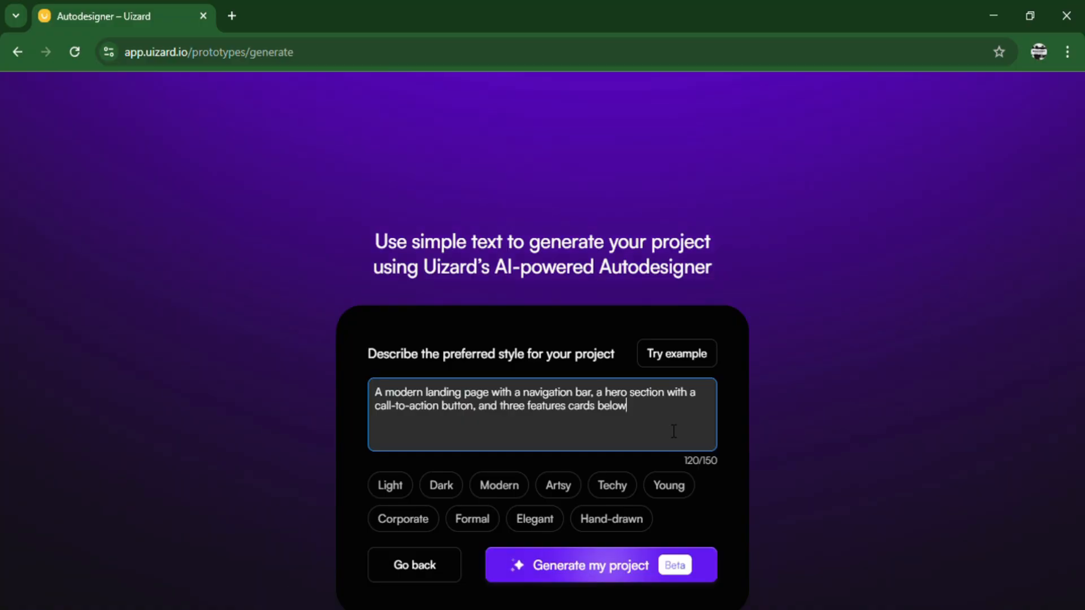
left_click(519, 493)
left_click(503, 494)
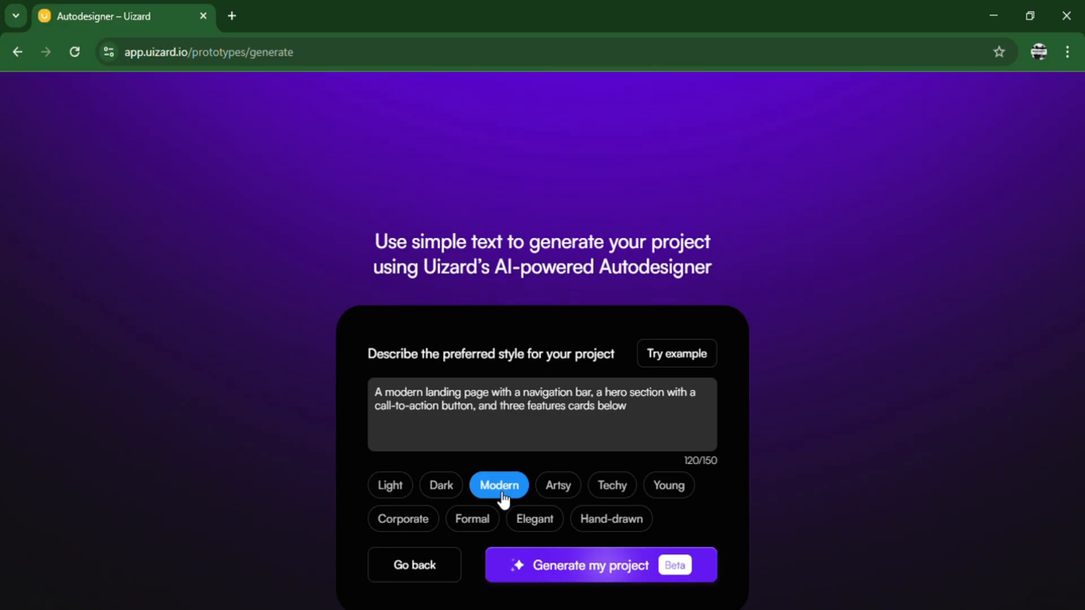
left_click(612, 576)
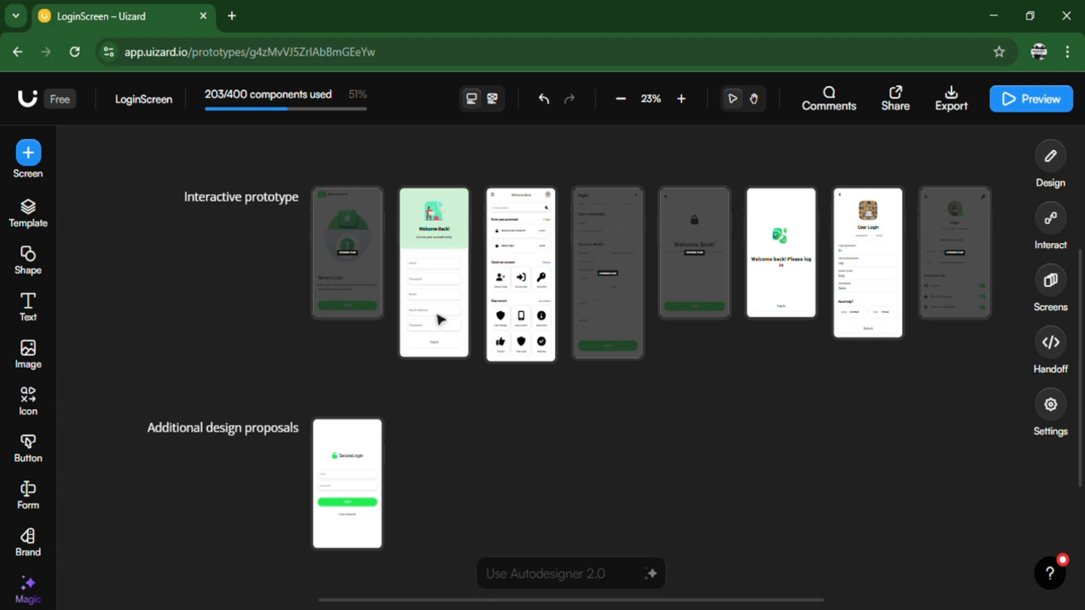
Step: View the upgrade plan options from the locked first screen of the interactive prototype, and close them
left_click(371, 278)
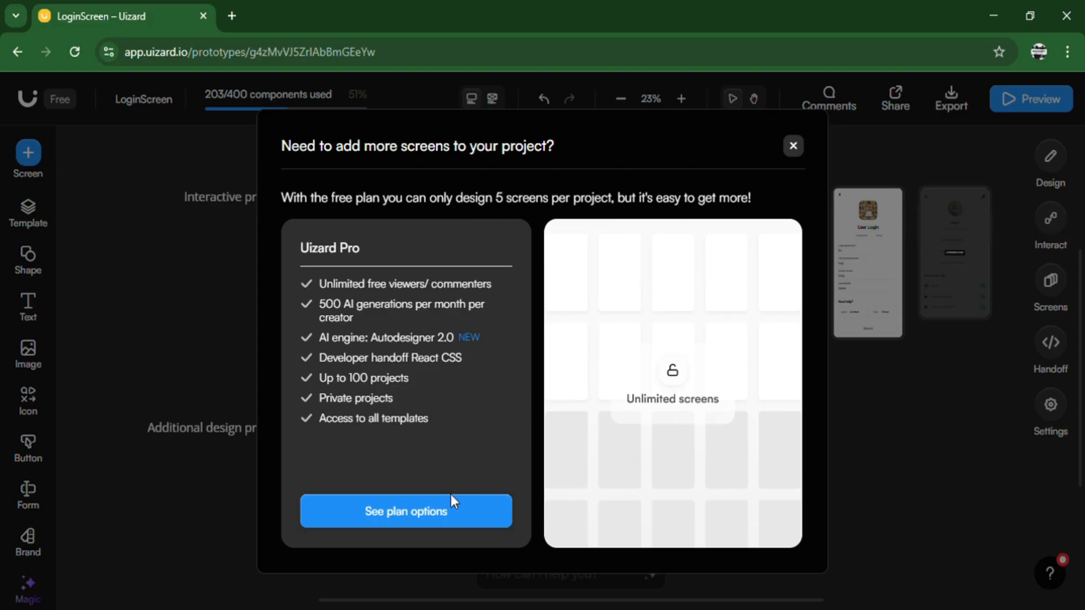
left_click(456, 516)
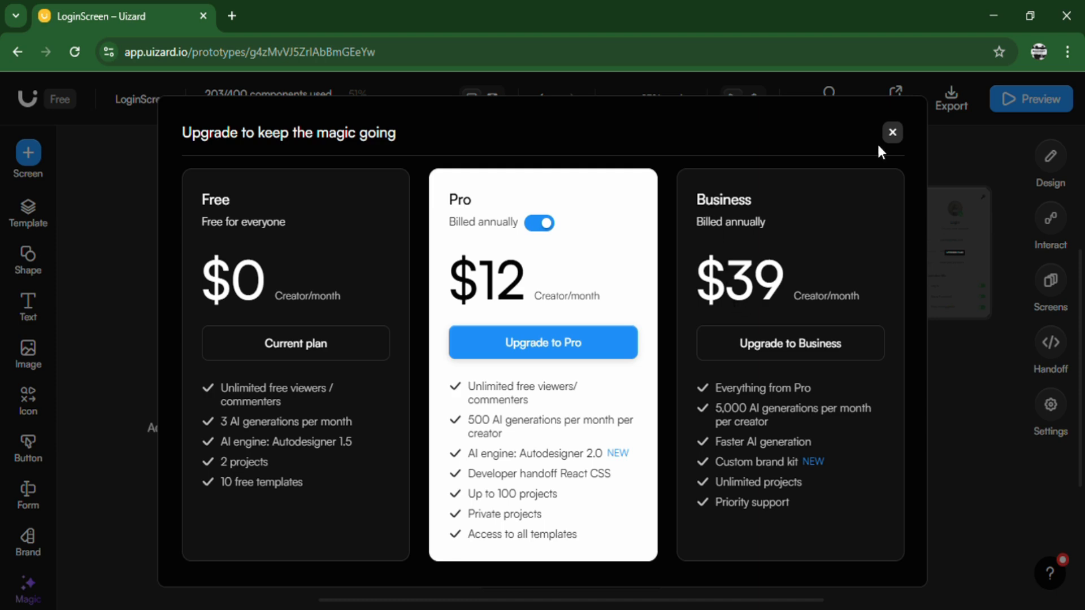
left_click(893, 134)
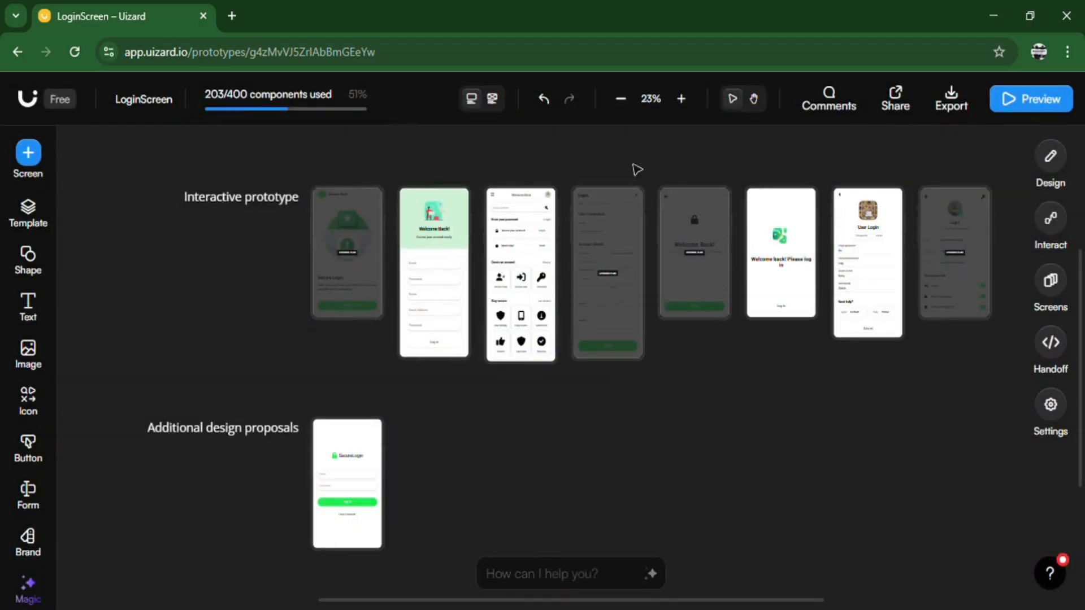
left_click(464, 215)
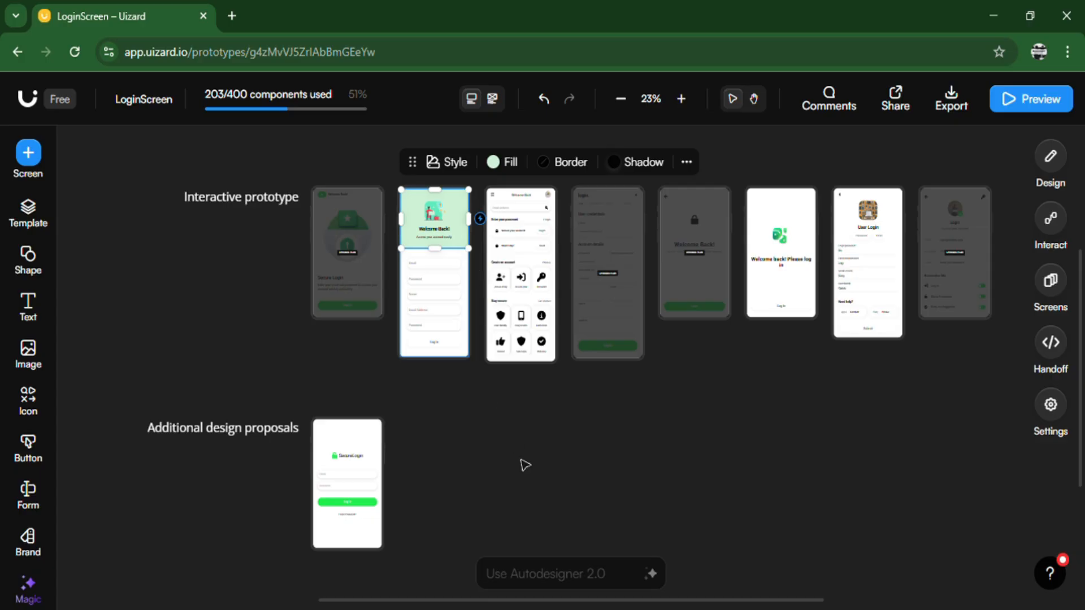
key("Escape")
key("Escape")
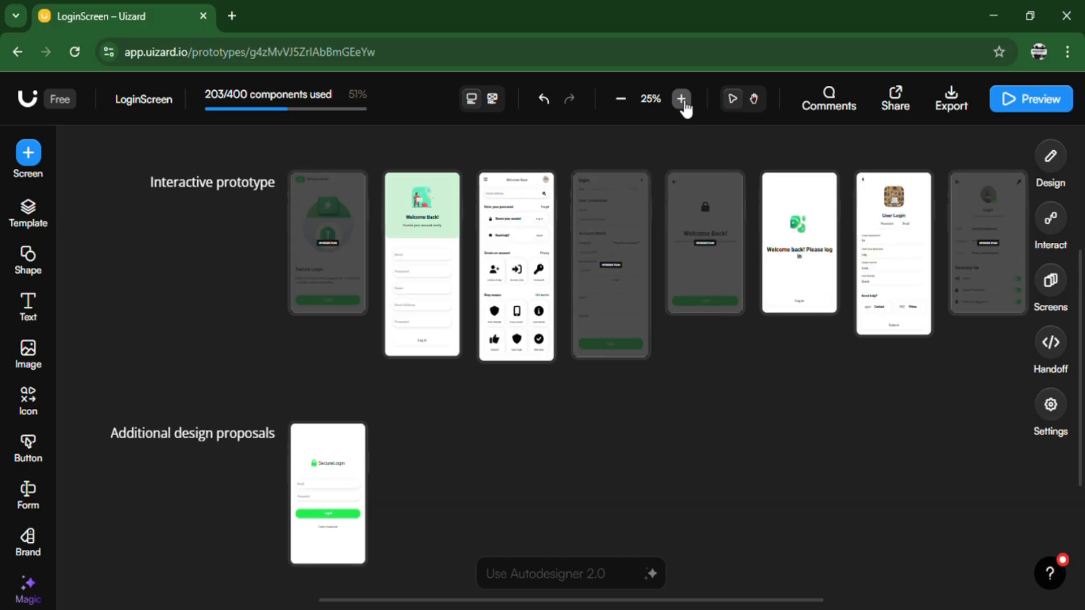
Step: Examine the generated Welcome, Signup and Home screens of the interactive prototype at 63% zoom
left_click(682, 100)
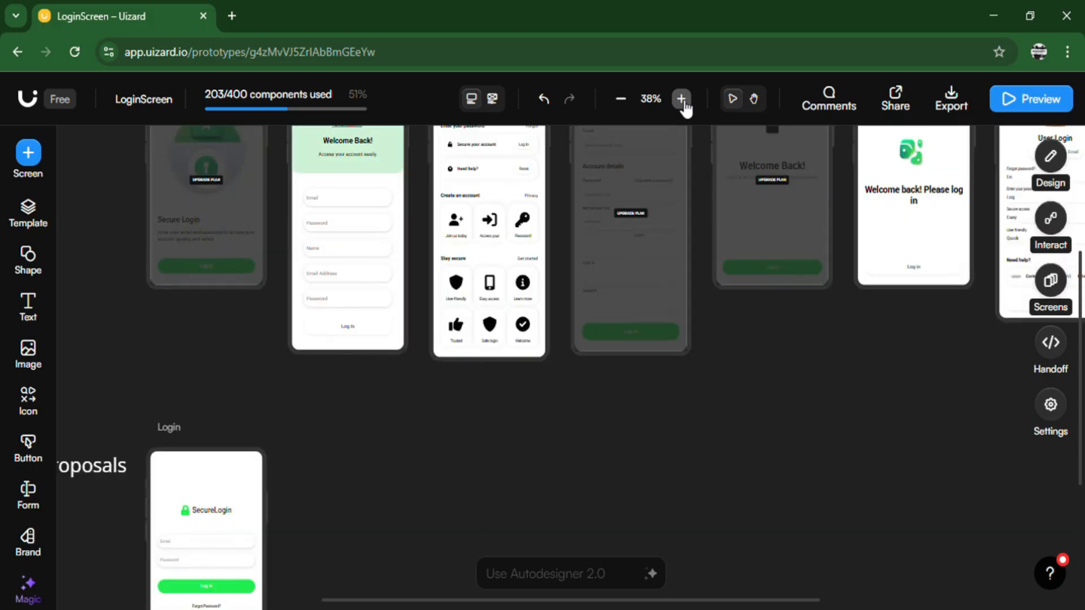
left_click(682, 100)
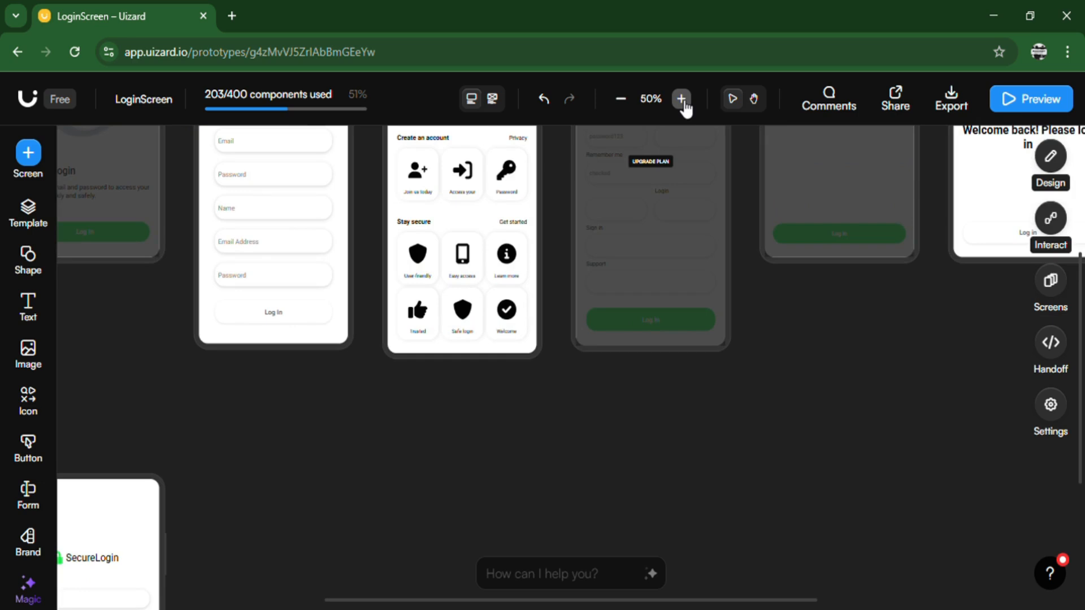
left_click(682, 100)
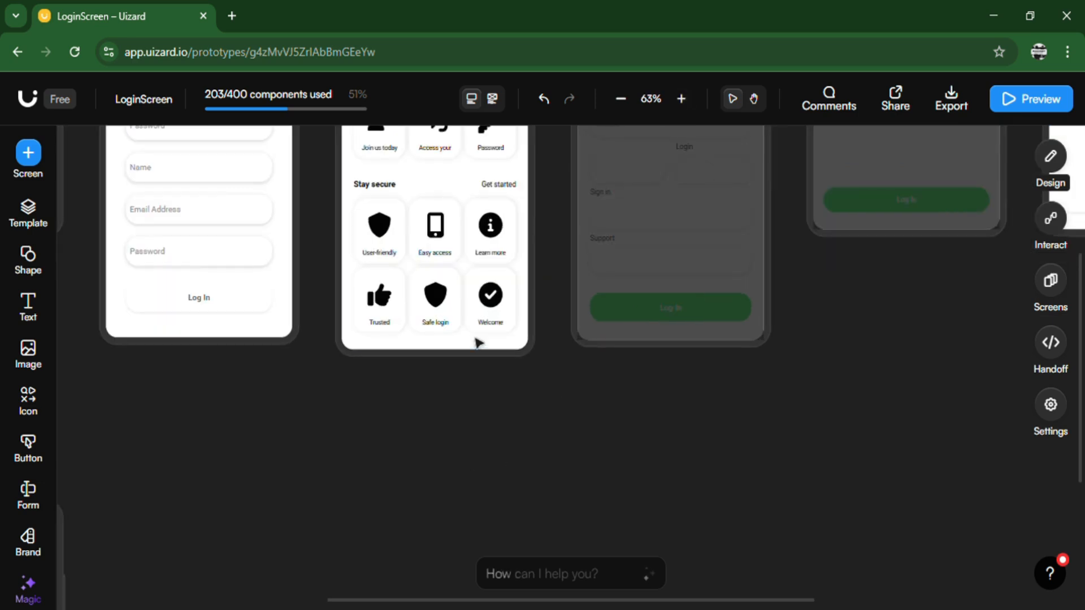
left_click(755, 99)
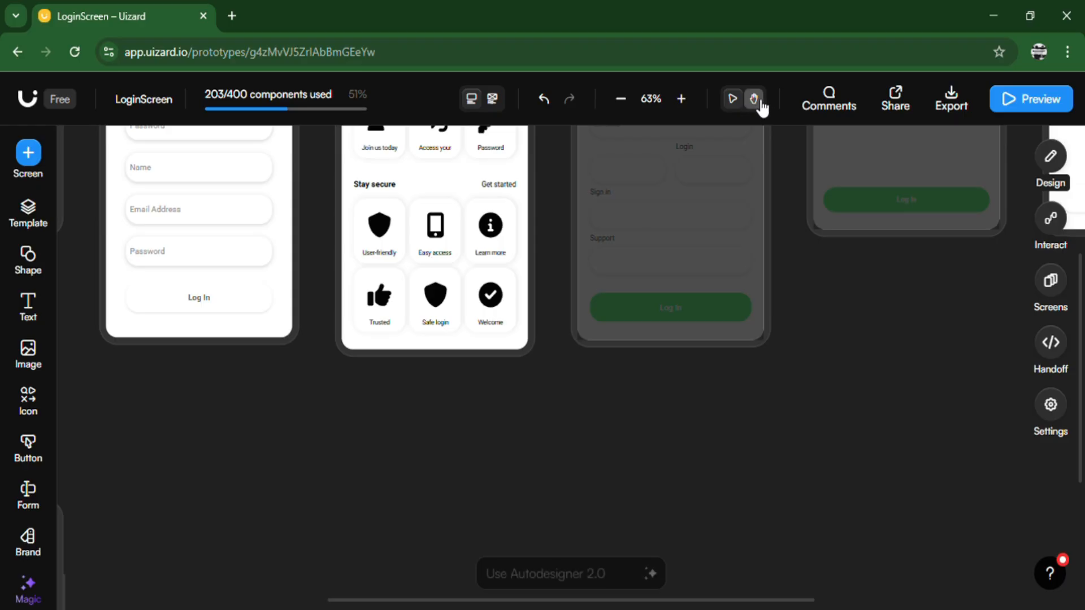
left_click_drag(325, 429, 544, 587)
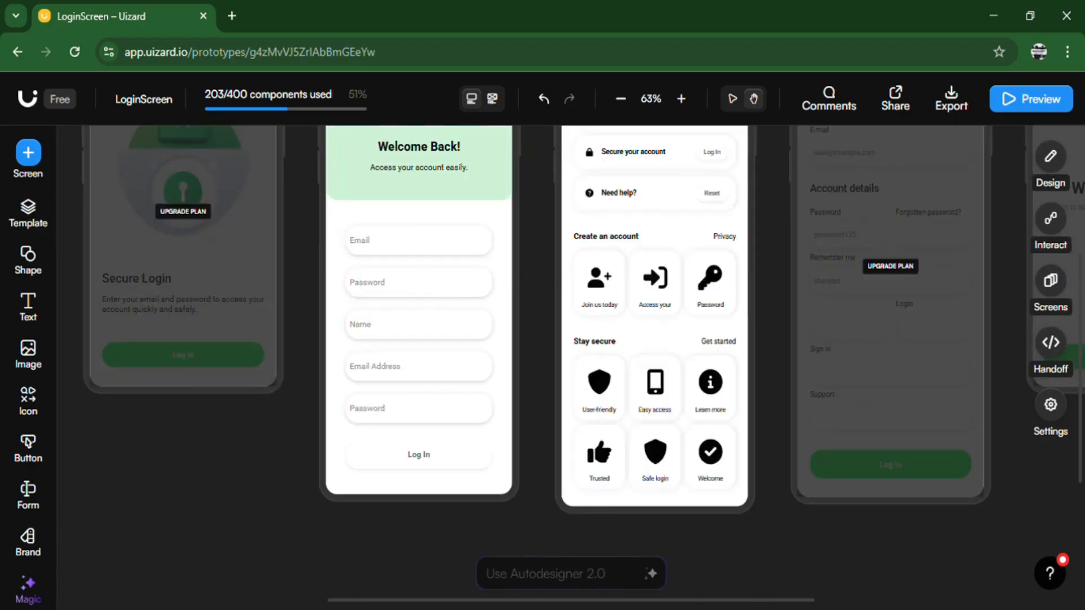
left_click_drag(594, 311, 697, 417)
left_click_drag(458, 392, 490, 399)
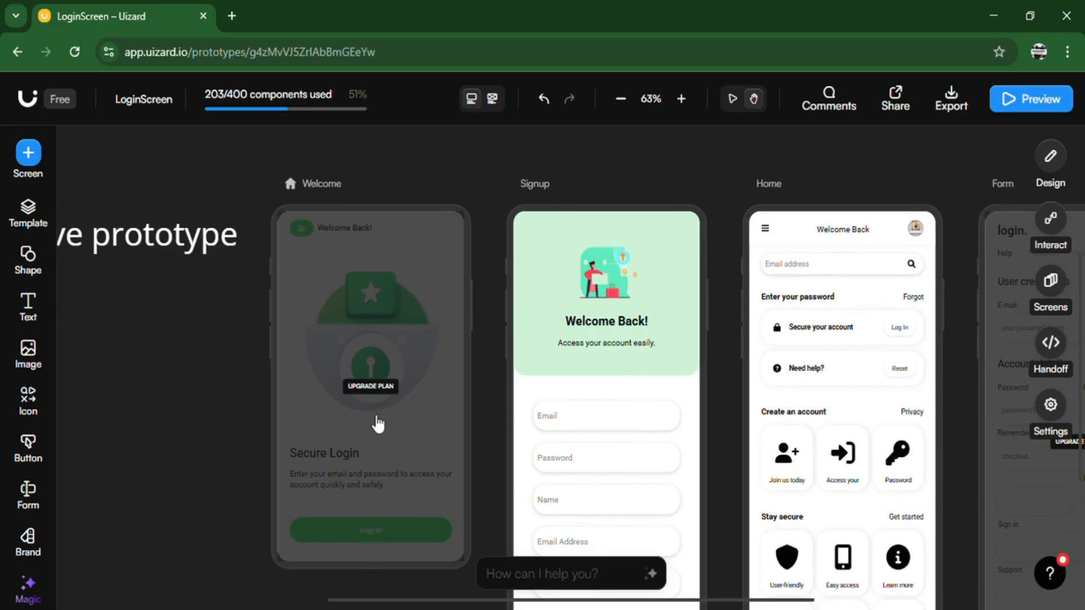
mouse_move(745, 408)
left_mouse_down()
mouse_move(695, 371)
mouse_move(730, 400)
left_mouse_up()
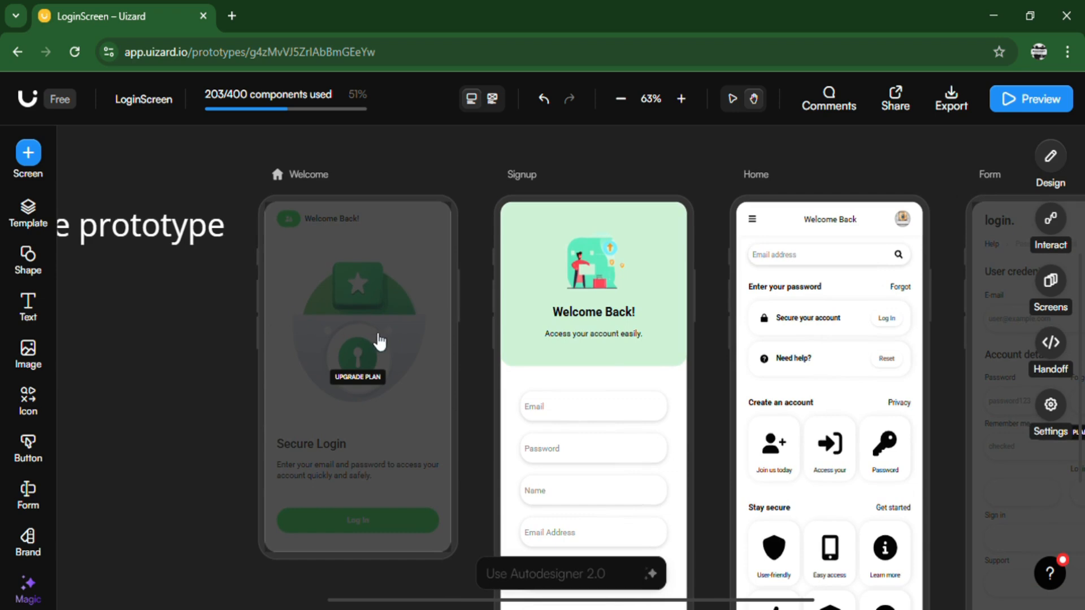
left_click_drag(722, 333, 594, 297)
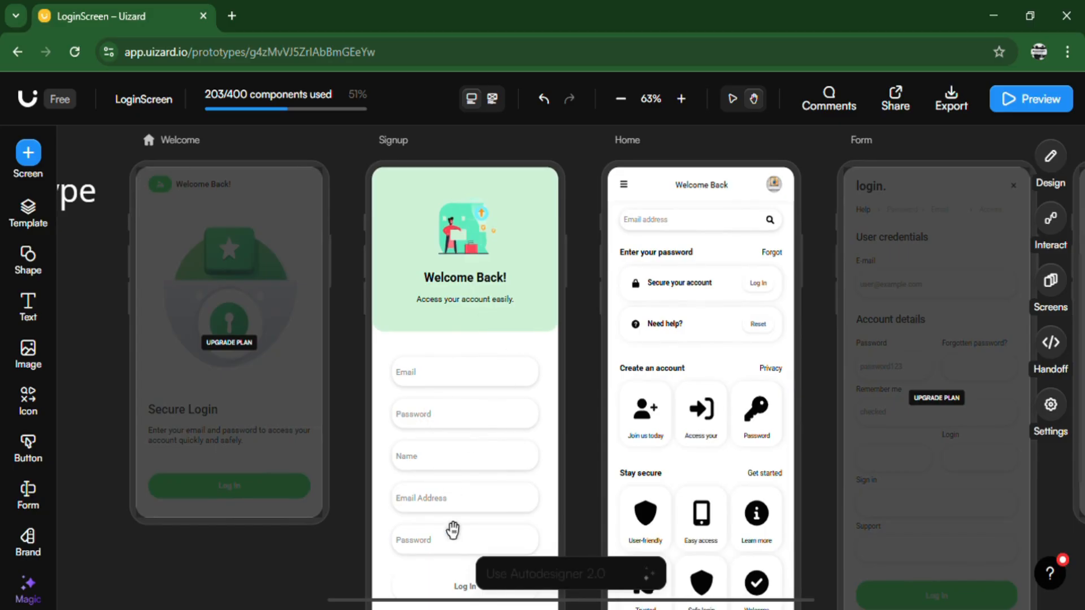
left_click_drag(584, 497, 574, 396)
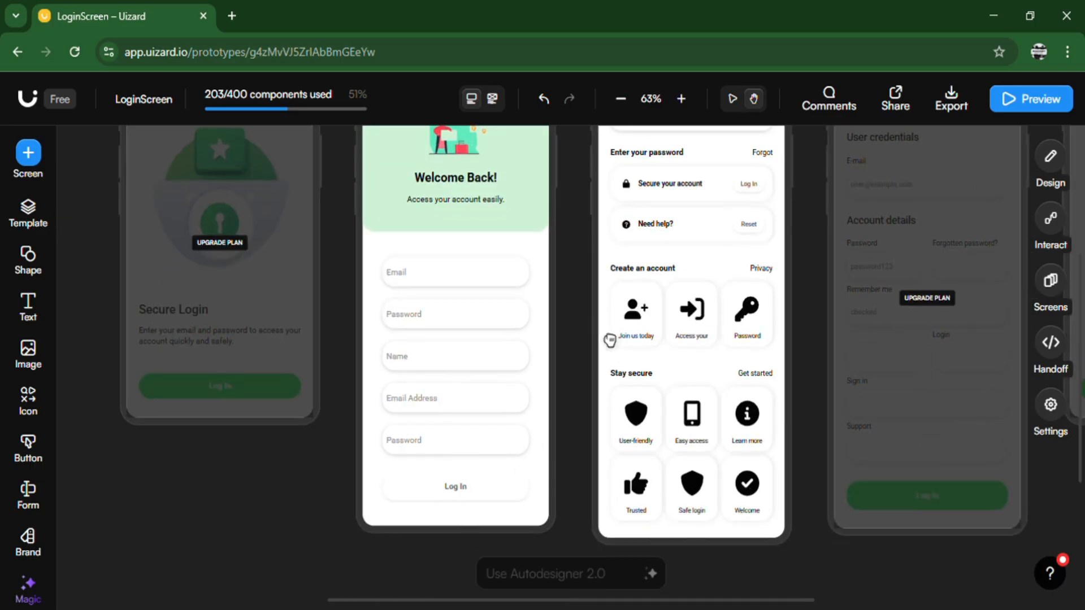
Step: Examine the Form, Success, Error, Profile and Settings screens of the interactive prototype
left_click_drag(611, 342, 512, 394)
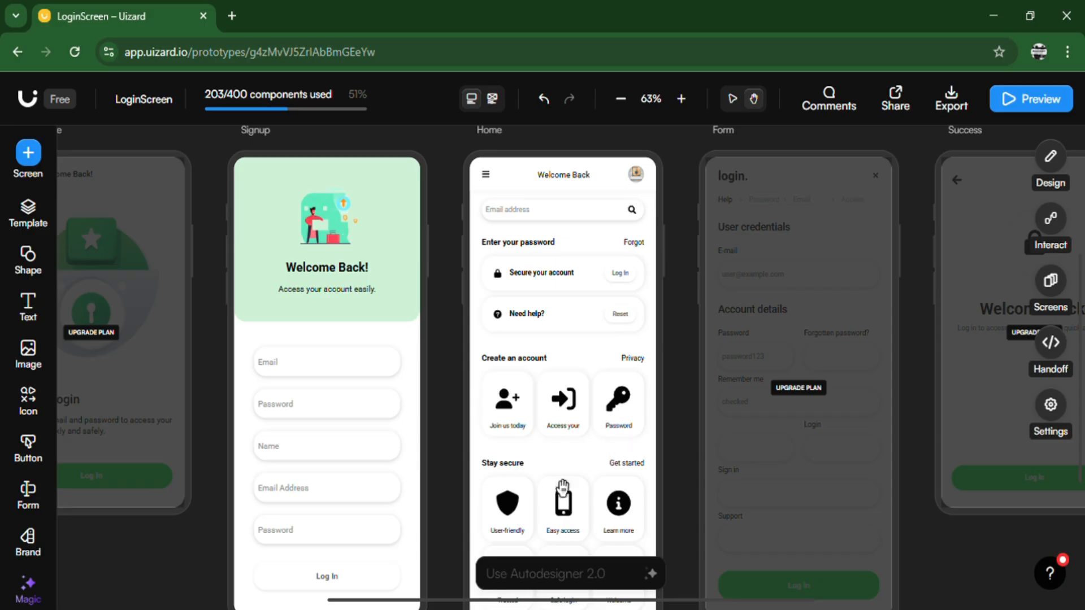
left_click_drag(690, 479, 518, 474)
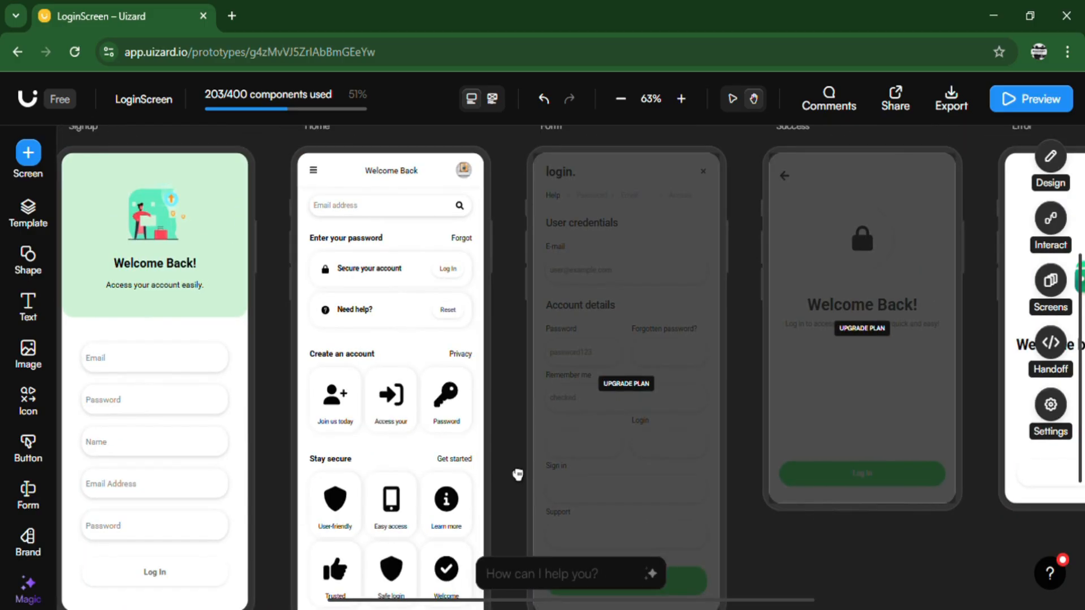
left_click_drag(731, 397, 520, 446)
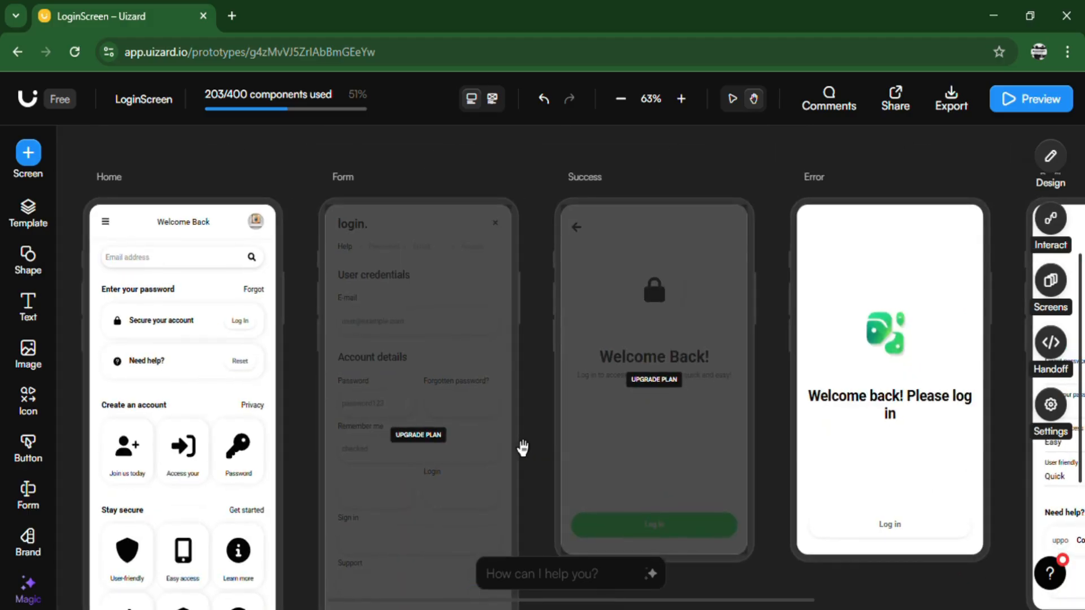
left_click_drag(808, 413, 706, 415)
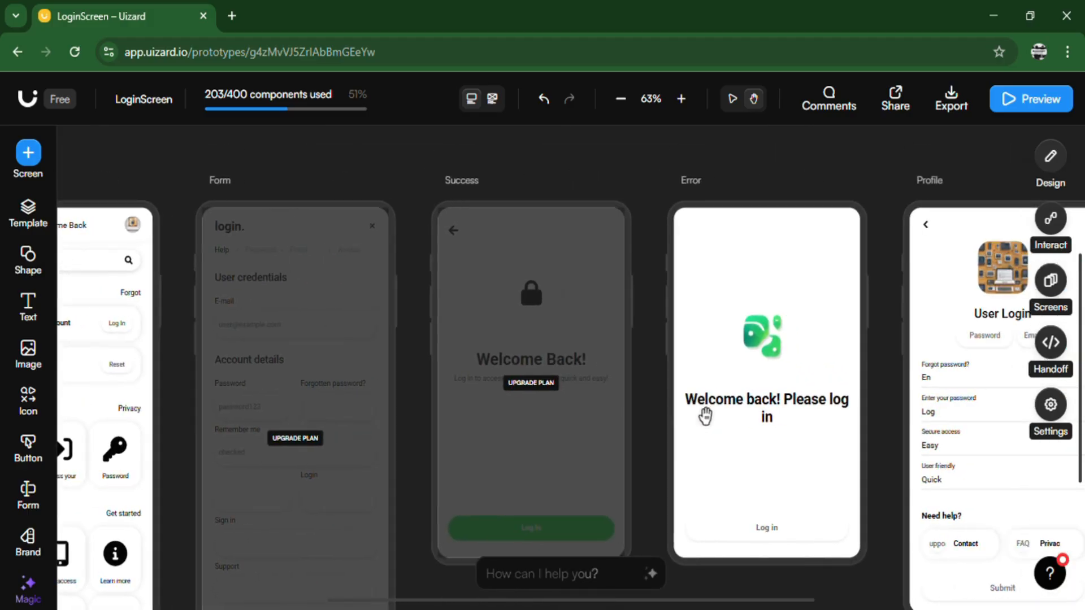
left_click_drag(898, 404, 684, 402)
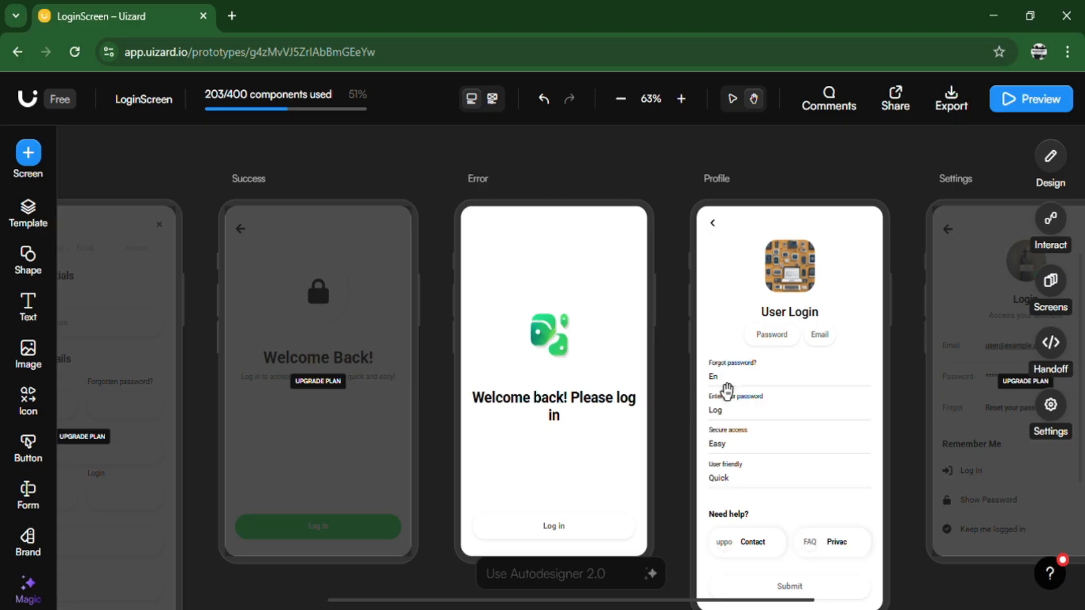
left_click_drag(861, 418, 606, 409)
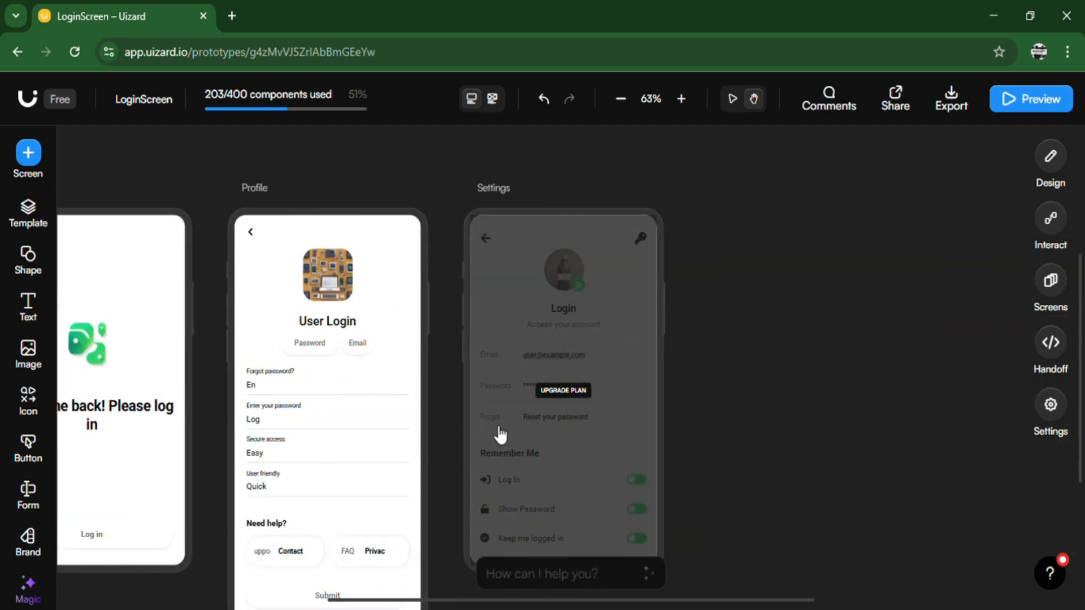
left_click_drag(710, 414, 501, 434)
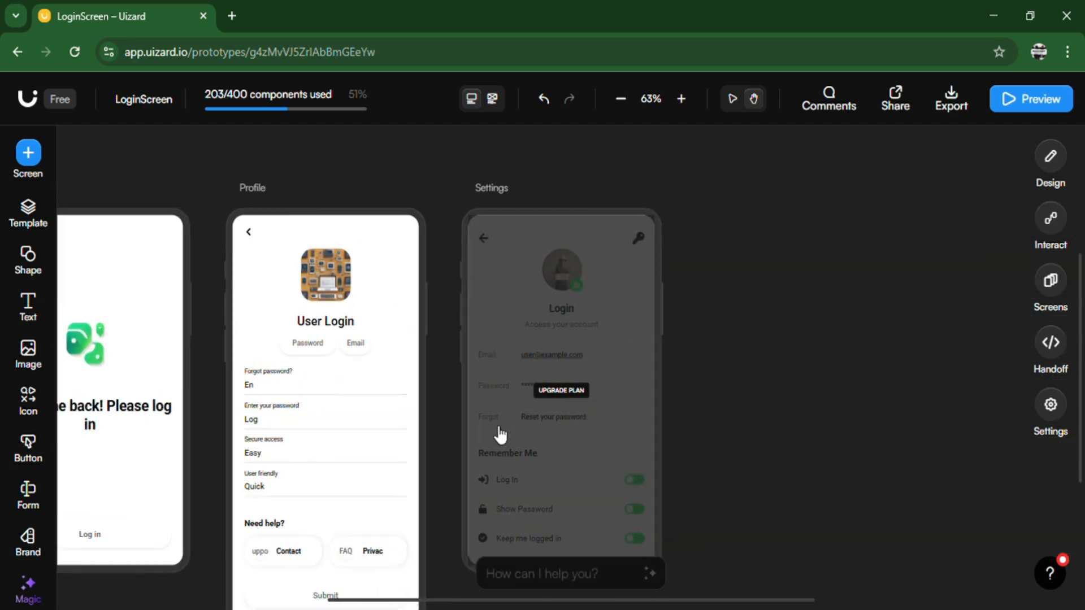
left_click(500, 434)
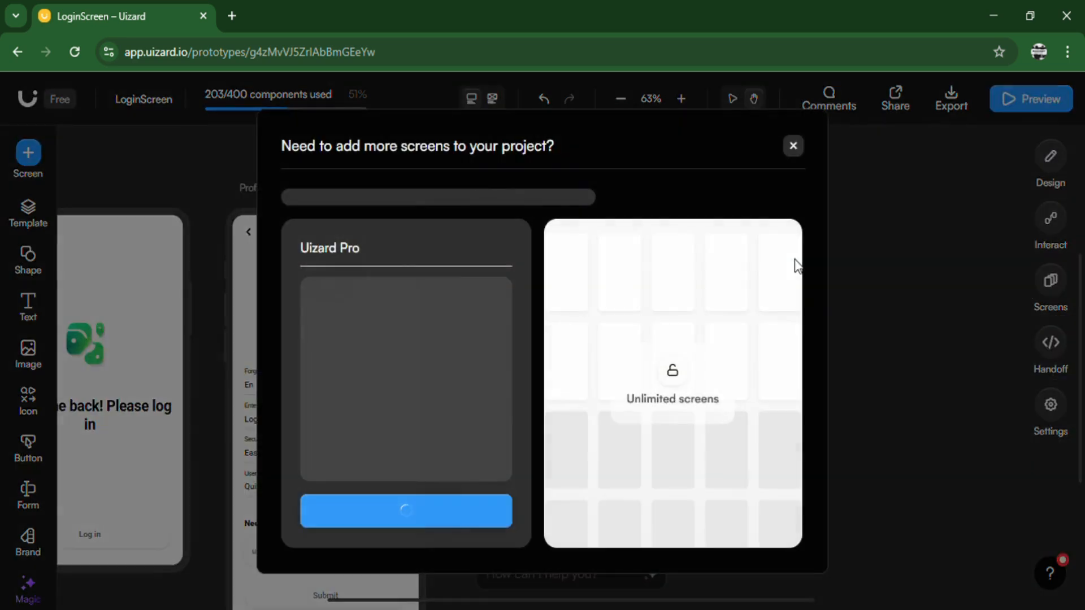
left_click(794, 147)
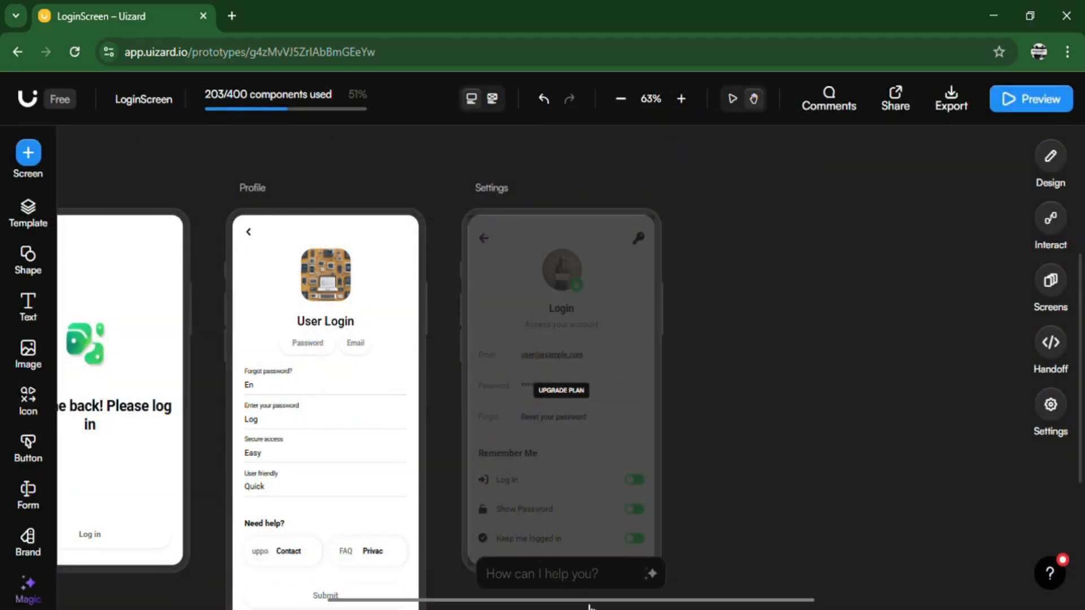
Step: Examine the Login screen among the additional design proposals beneath the interactive prototype
left_click_drag(590, 604, 466, 604)
scroll(543, 368, "left", 2)
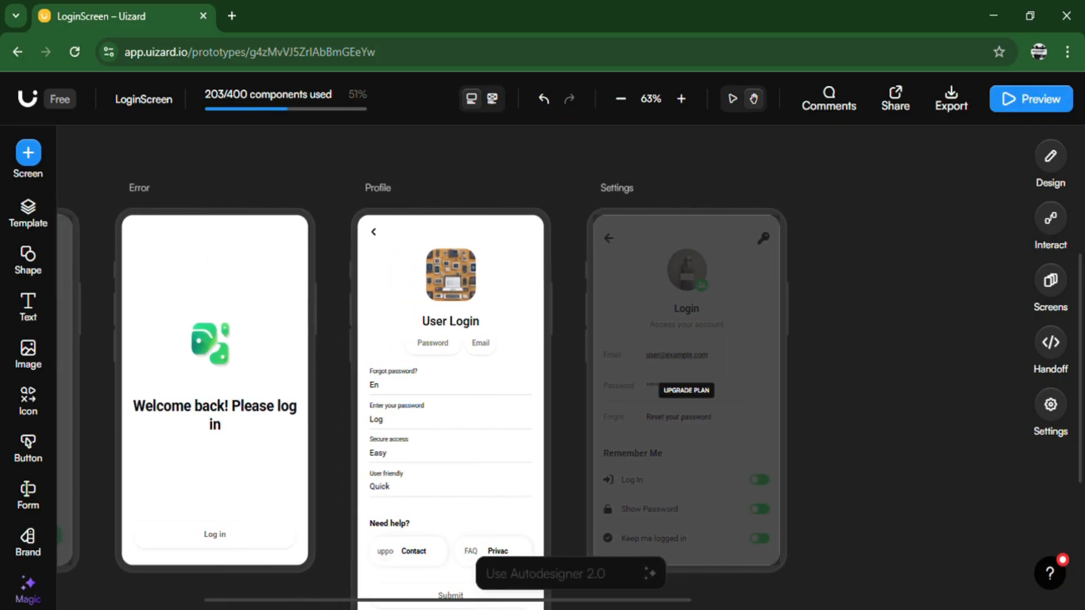
scroll(381, 396, "left", 2)
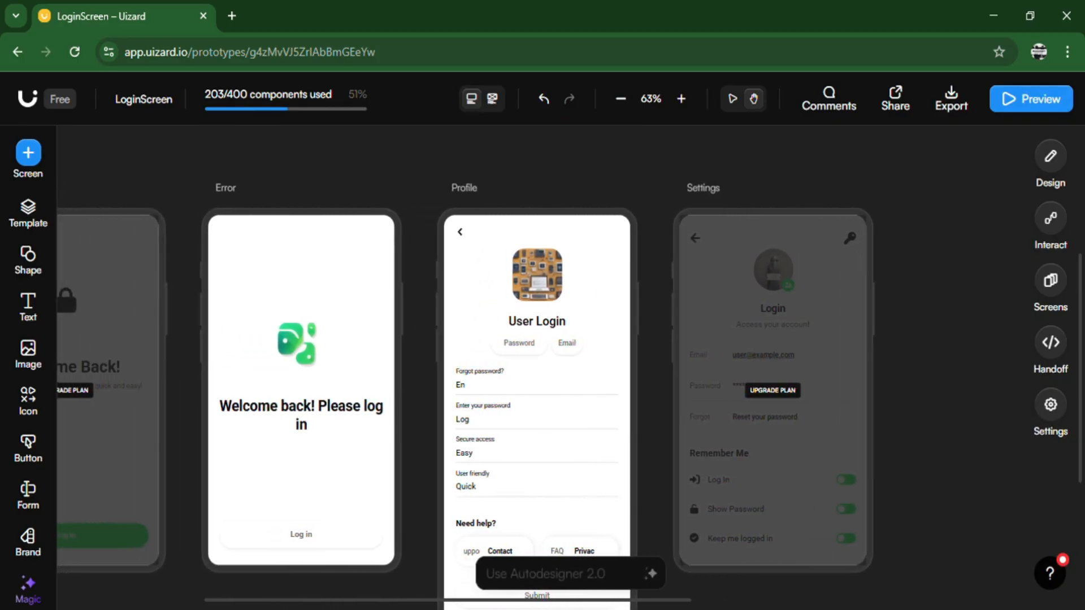
scroll(382, 396, "left", 2)
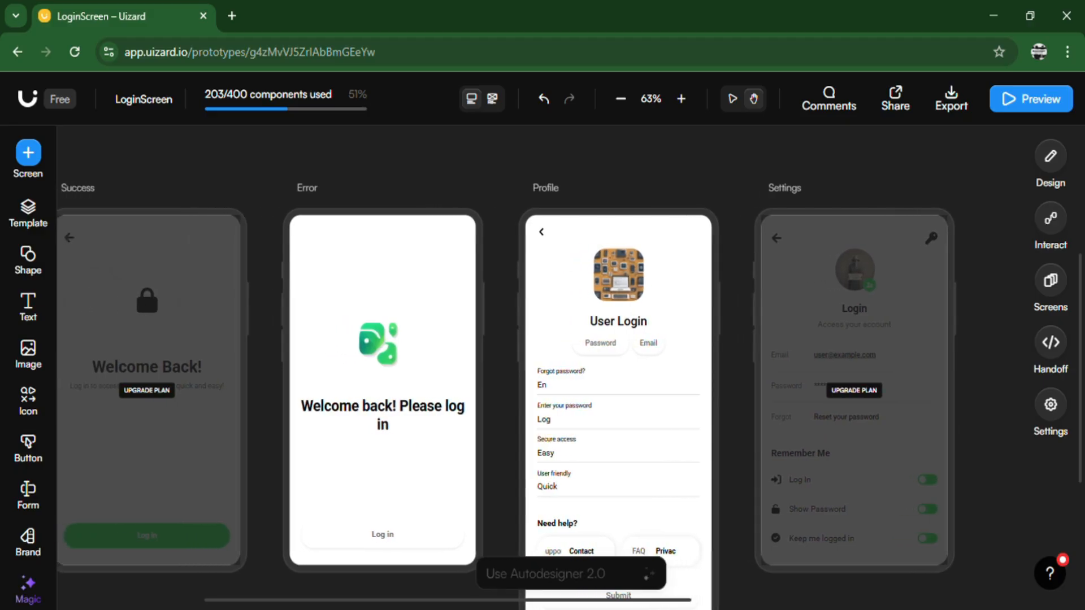
scroll(381, 397, "left", 2)
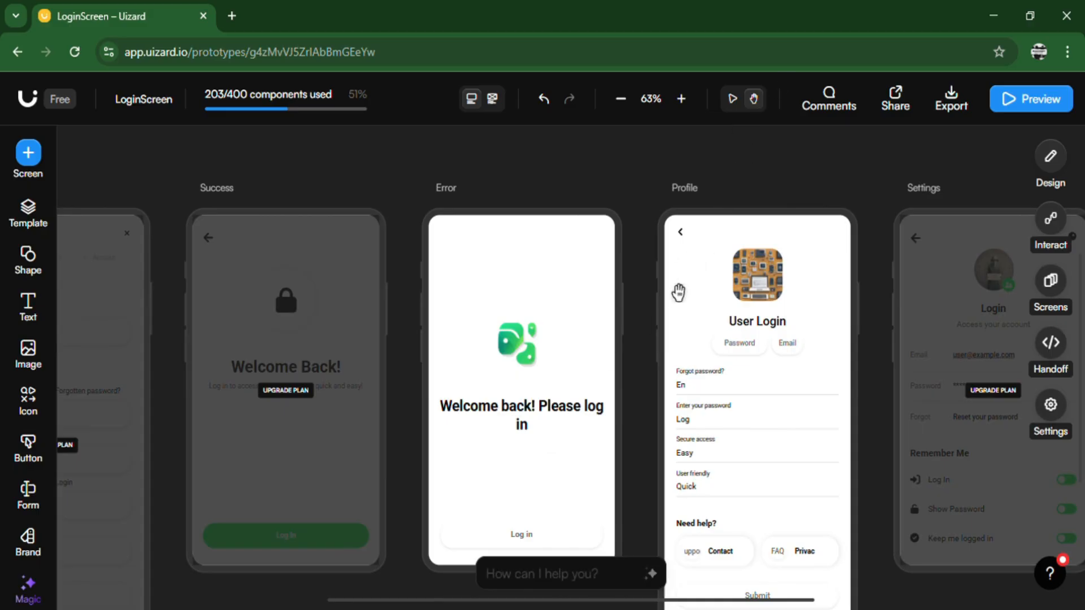
left_click_drag(661, 320, 667, 120)
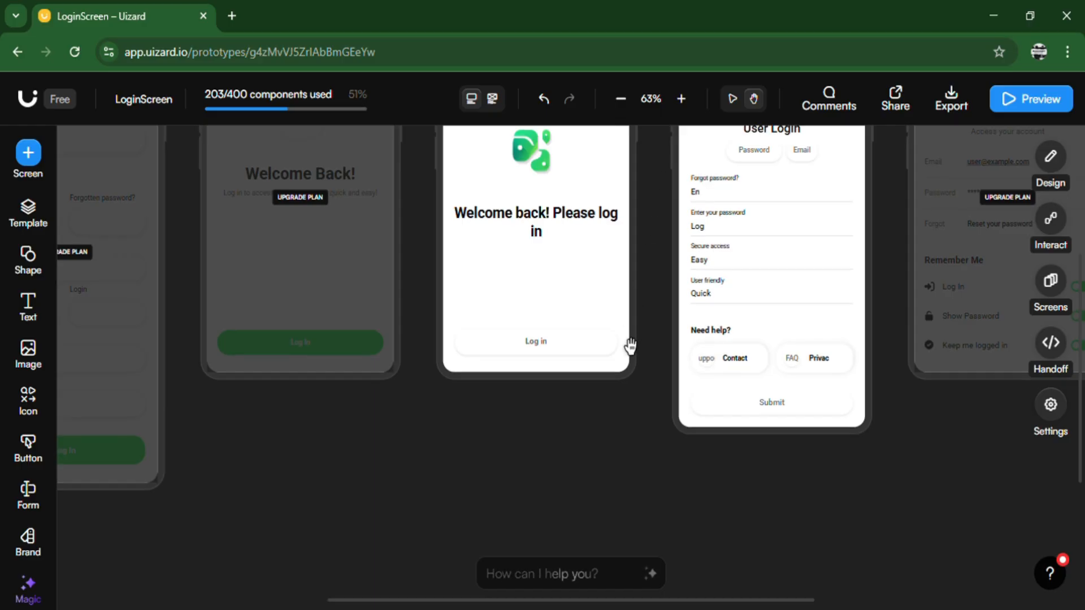
left_click_drag(615, 402, 630, 214)
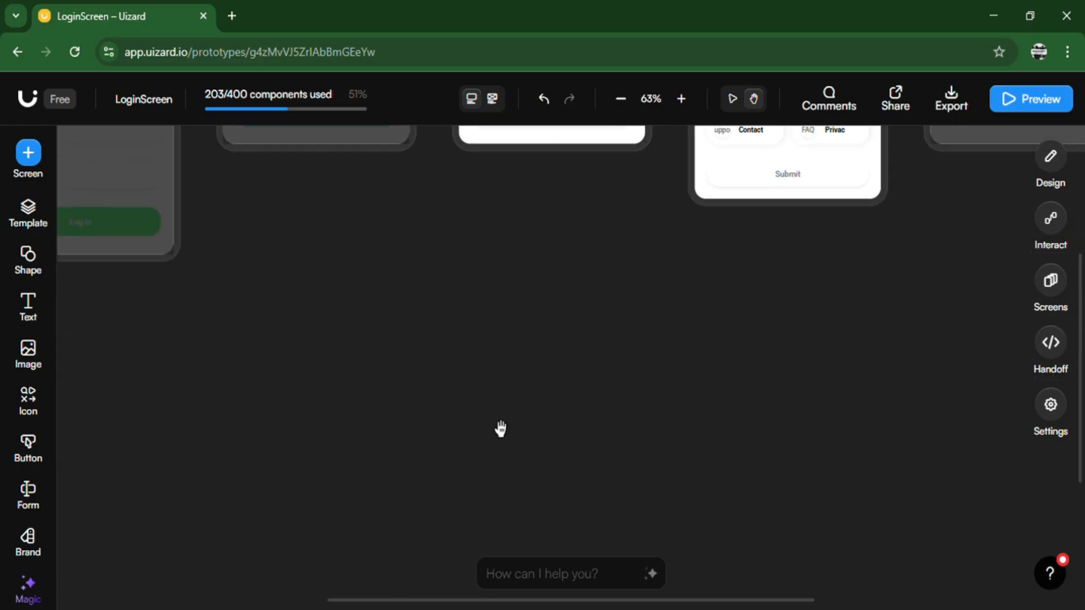
left_click_drag(501, 429, 518, 245)
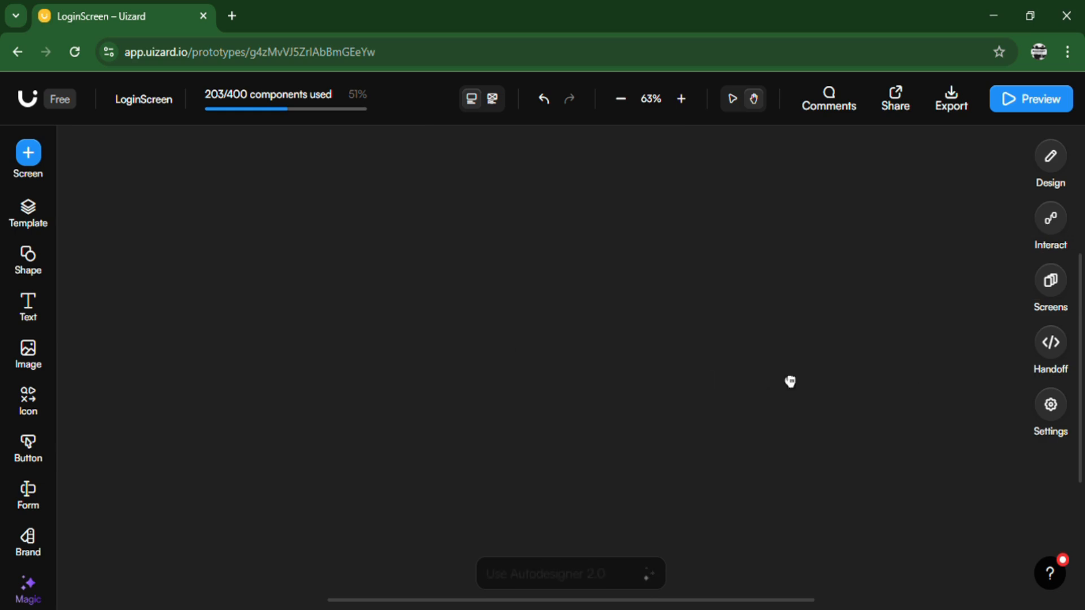
left_click_drag(790, 382, 812, 382)
left_click_drag(577, 408, 886, 395)
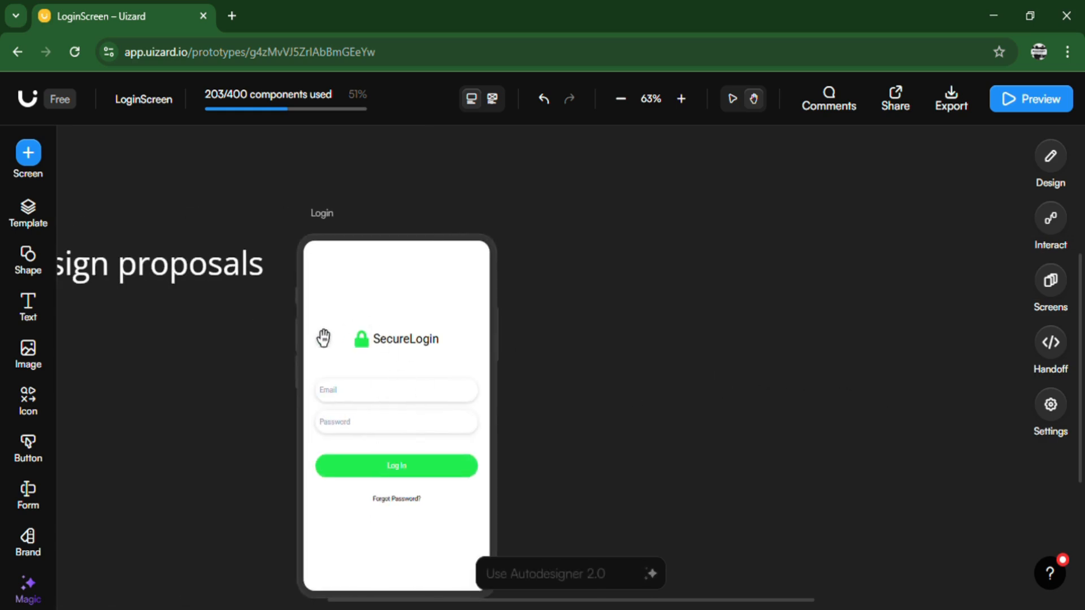
left_click_drag(624, 305, 645, 268)
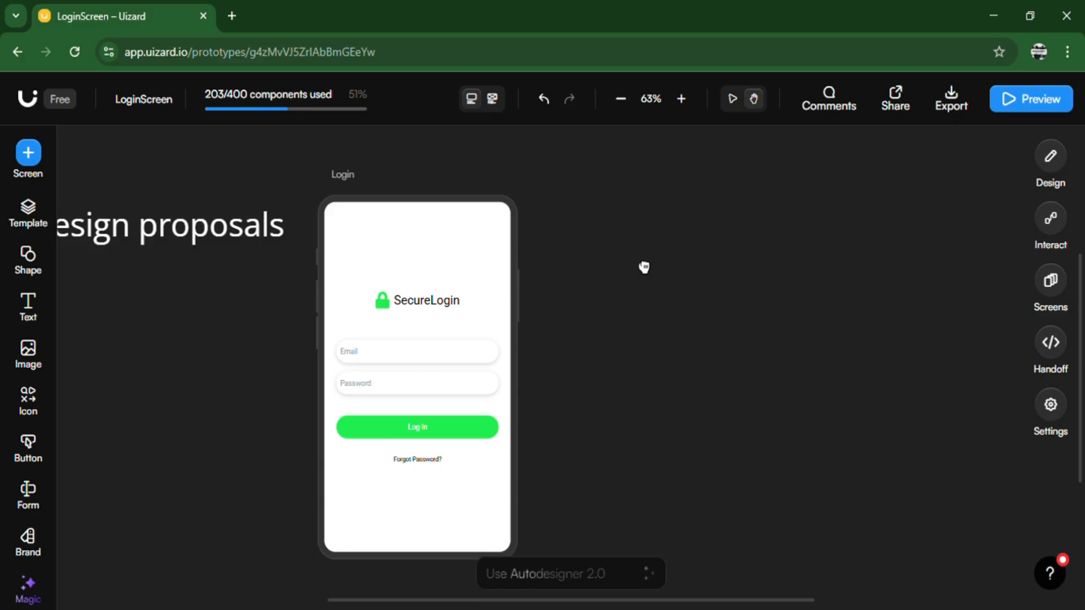
Step: Examine the Signup and Home screens of the interactive prototype, and review both rows of screens together at 25% zoom
left_click_drag(644, 267, 758, 564)
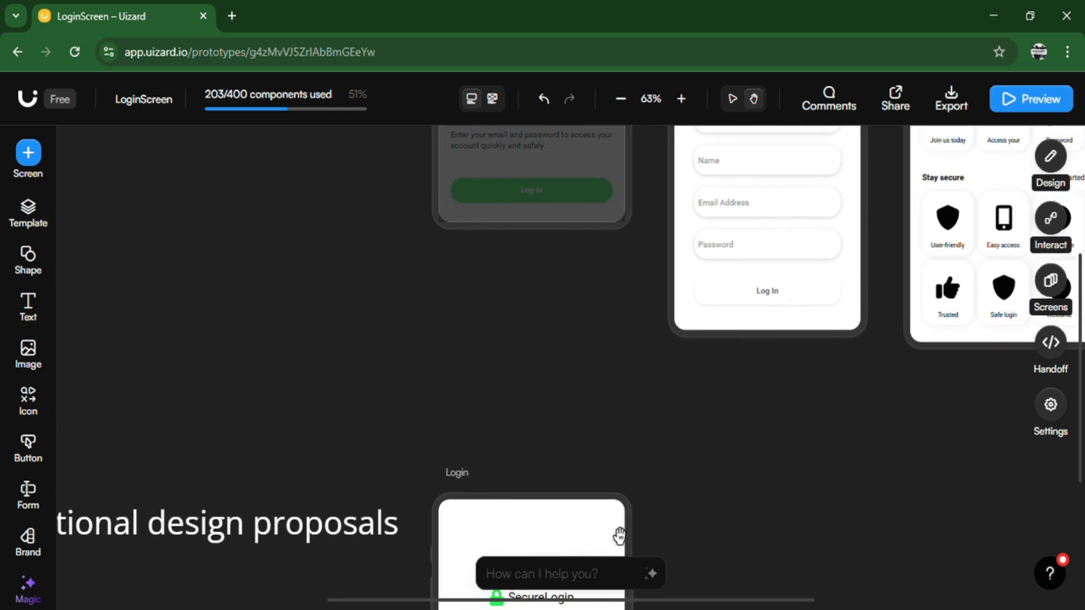
left_click_drag(678, 431, 465, 602)
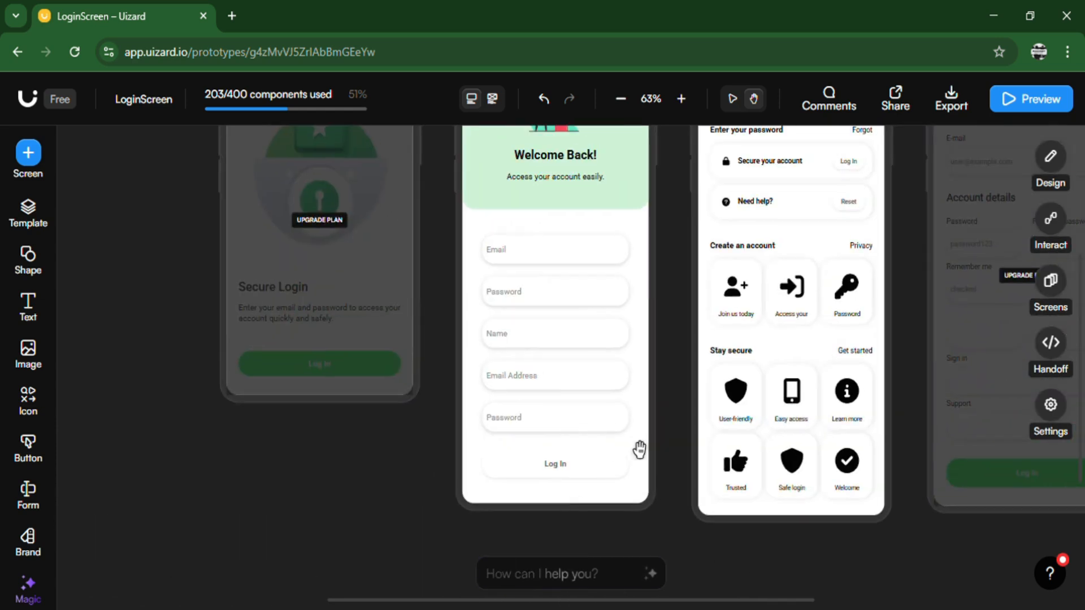
left_click_drag(658, 412, 606, 371)
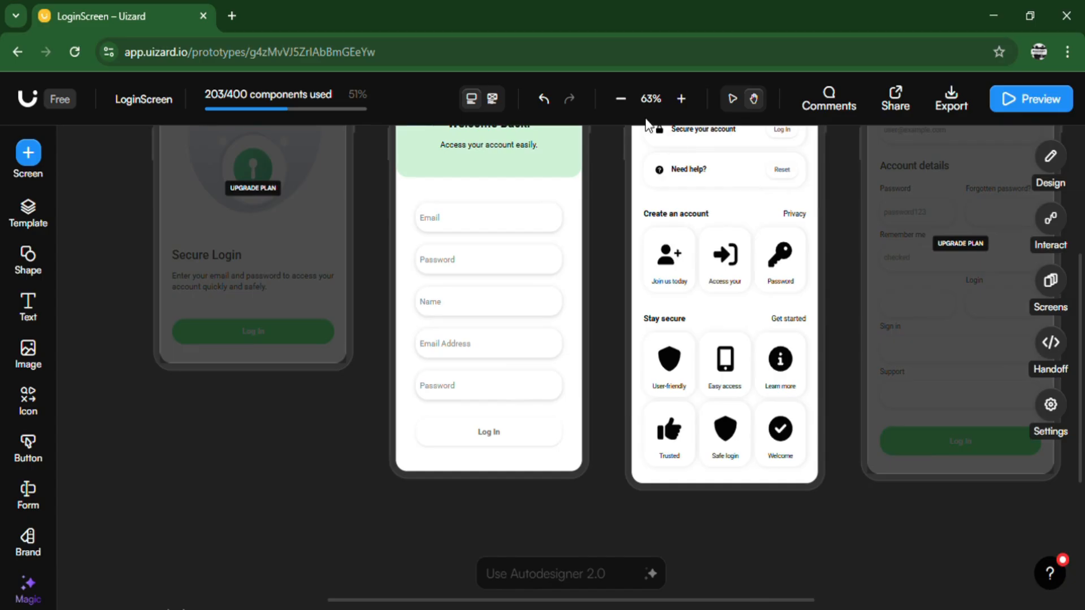
left_click(621, 99)
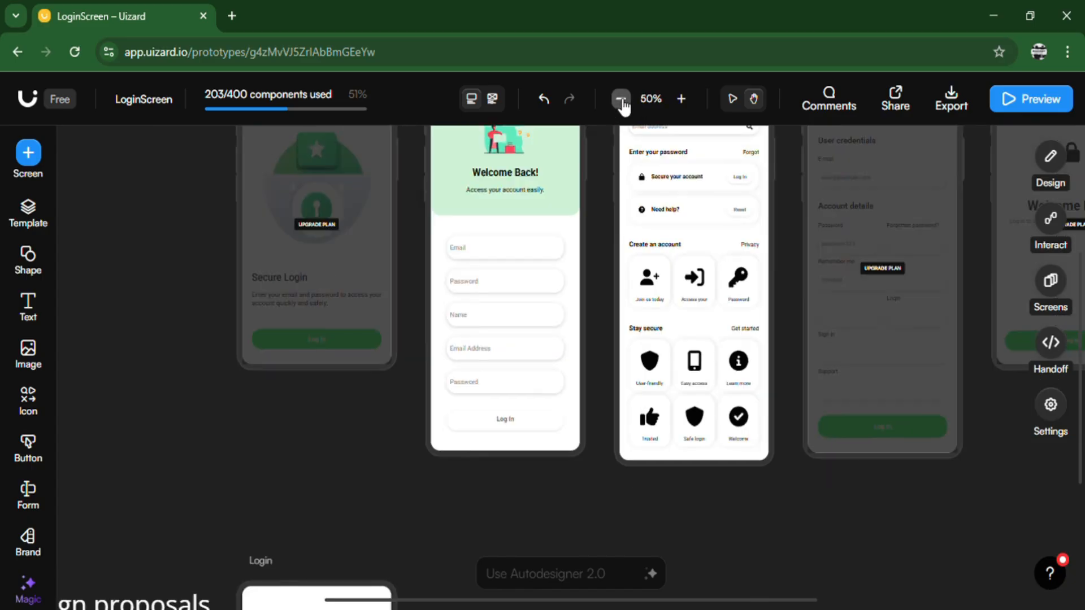
left_click(621, 100)
left_click(621, 99)
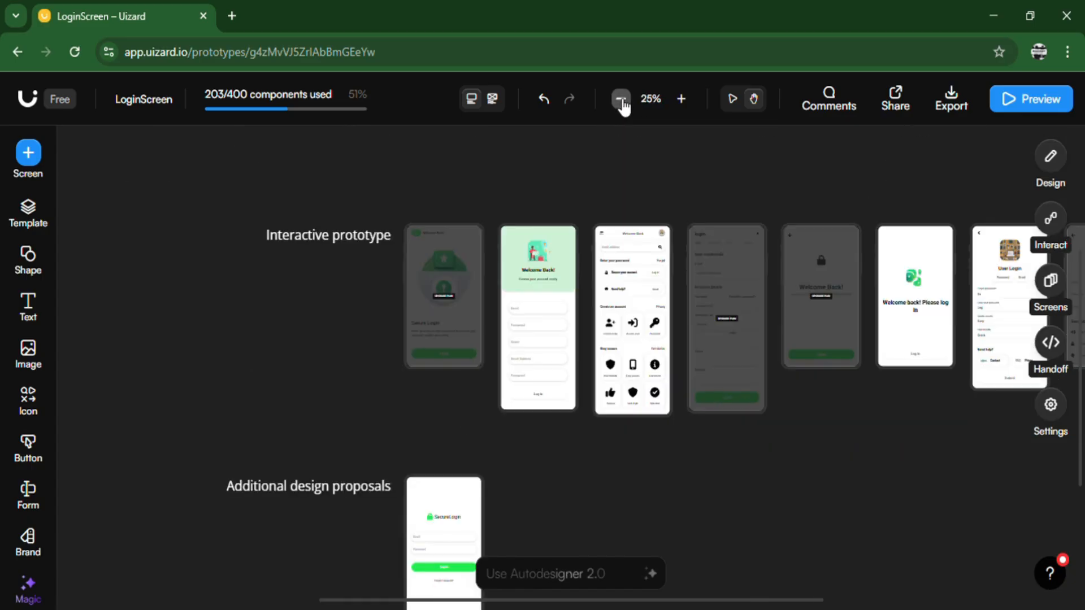
left_click_drag(816, 414, 670, 373)
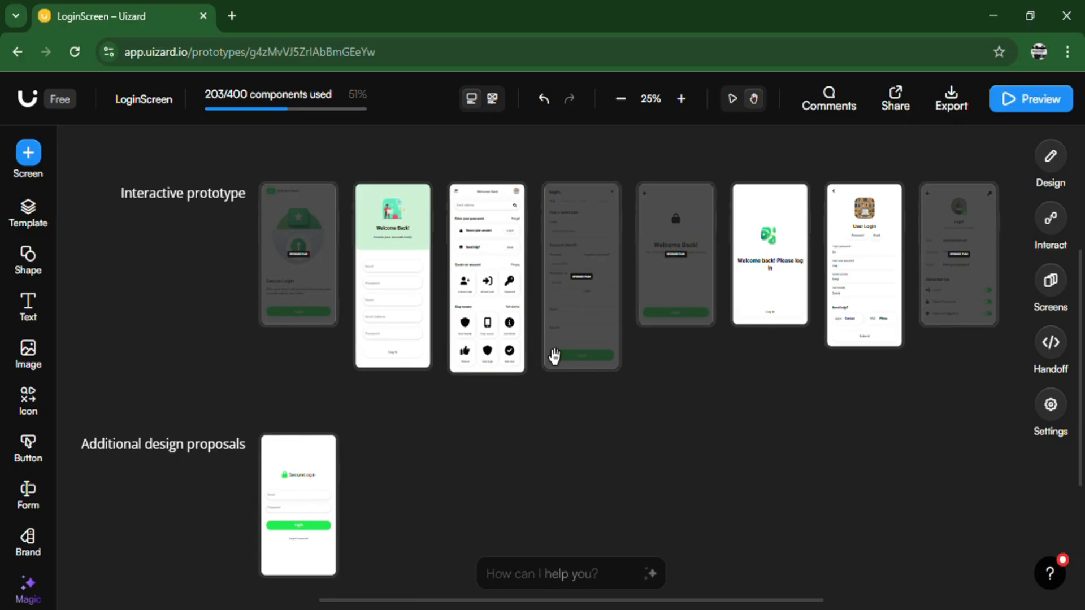
scroll(526, 448, "down", 1)
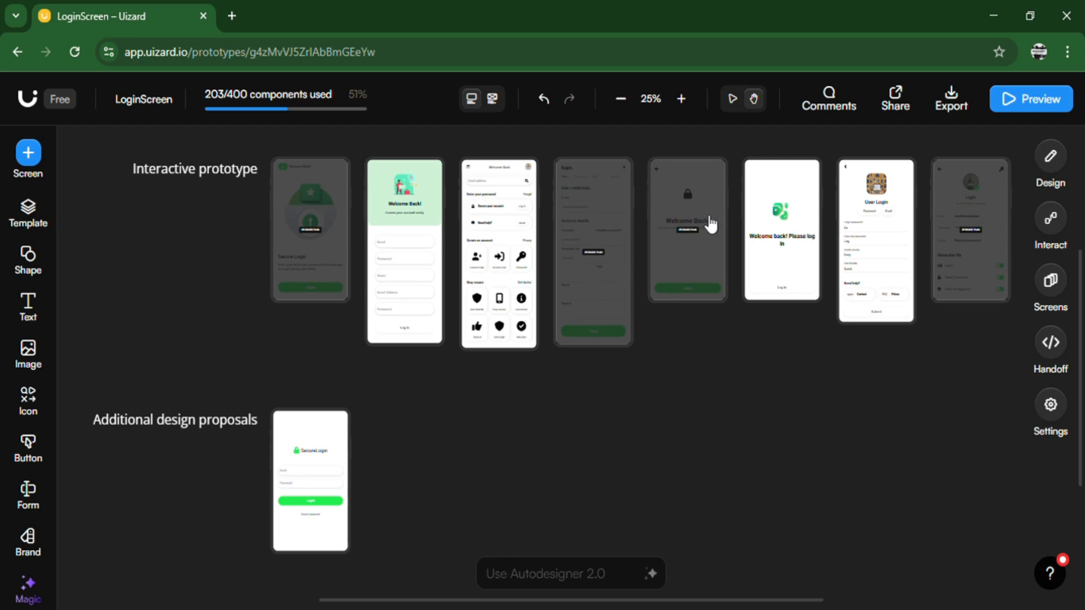
Step: Replace the SecureLogin heading on the Login screen under the additional design proposals with "Active login"
left_click(682, 99)
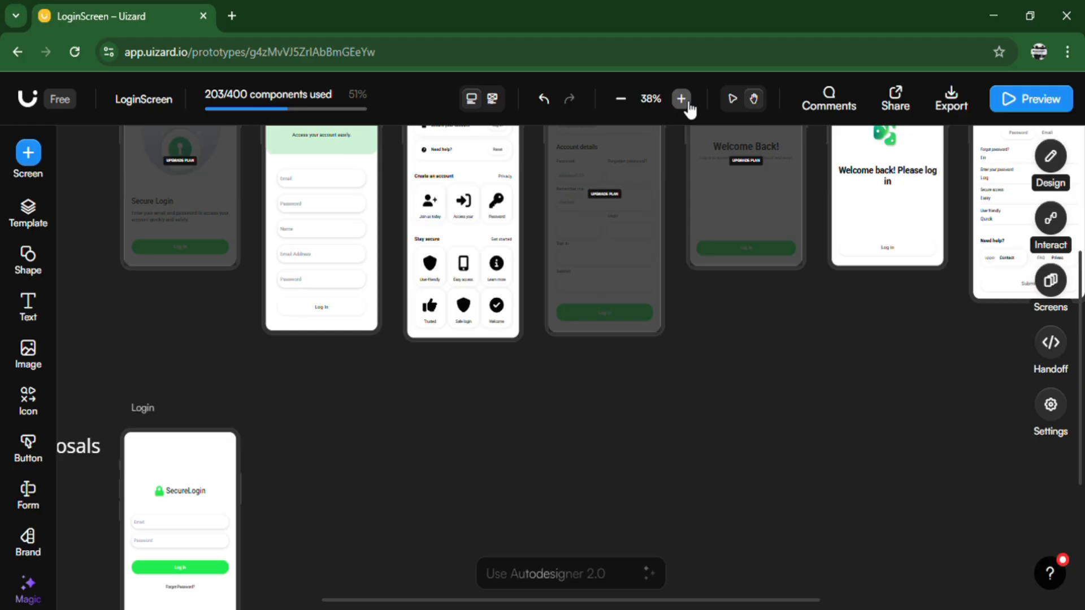
left_click(683, 100)
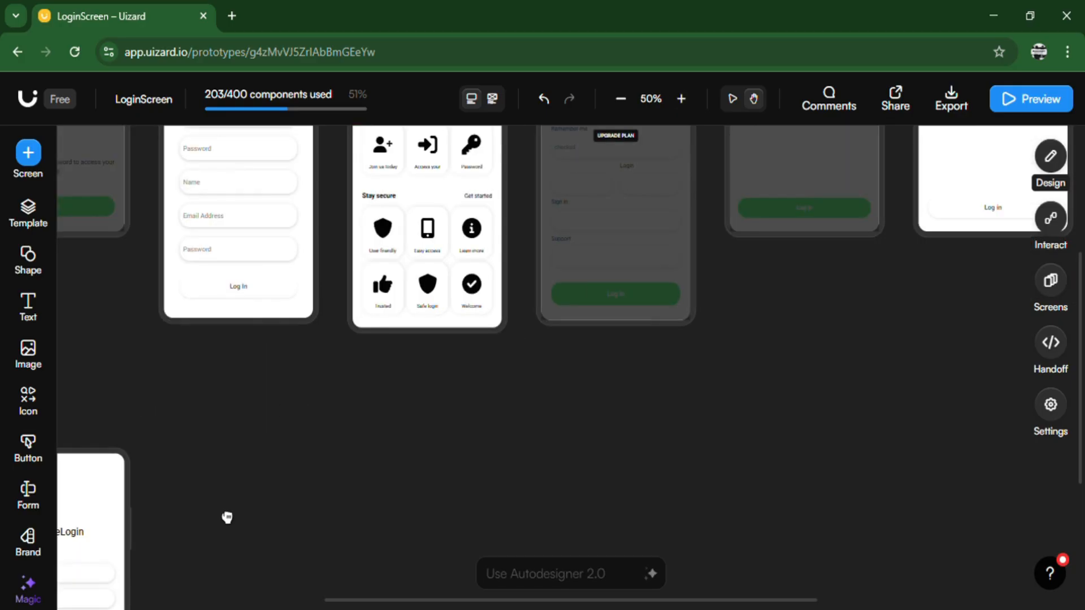
left_click_drag(225, 516, 513, 322)
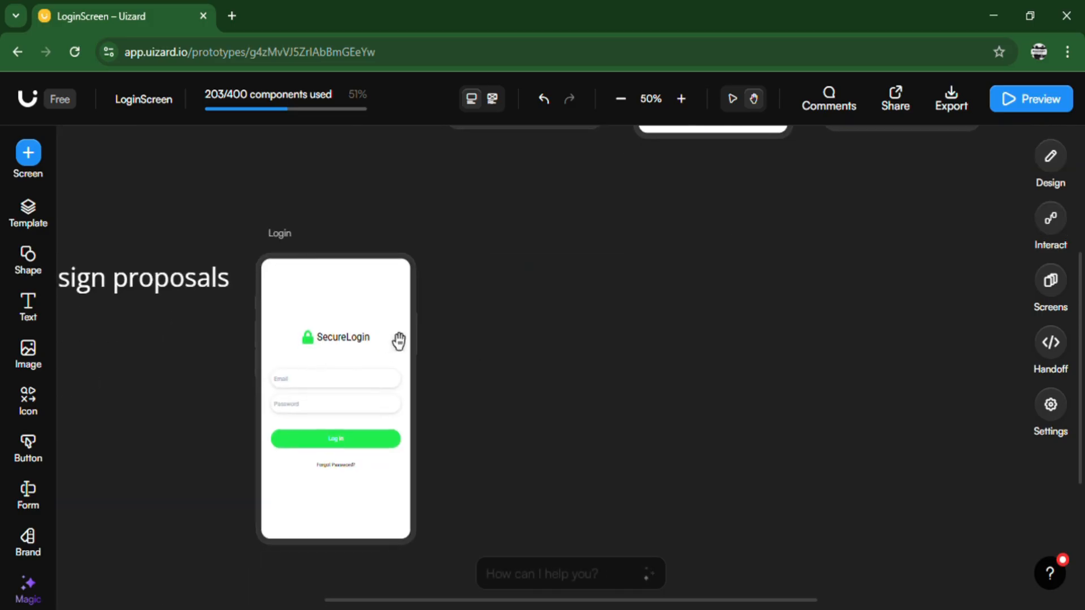
left_click(733, 101)
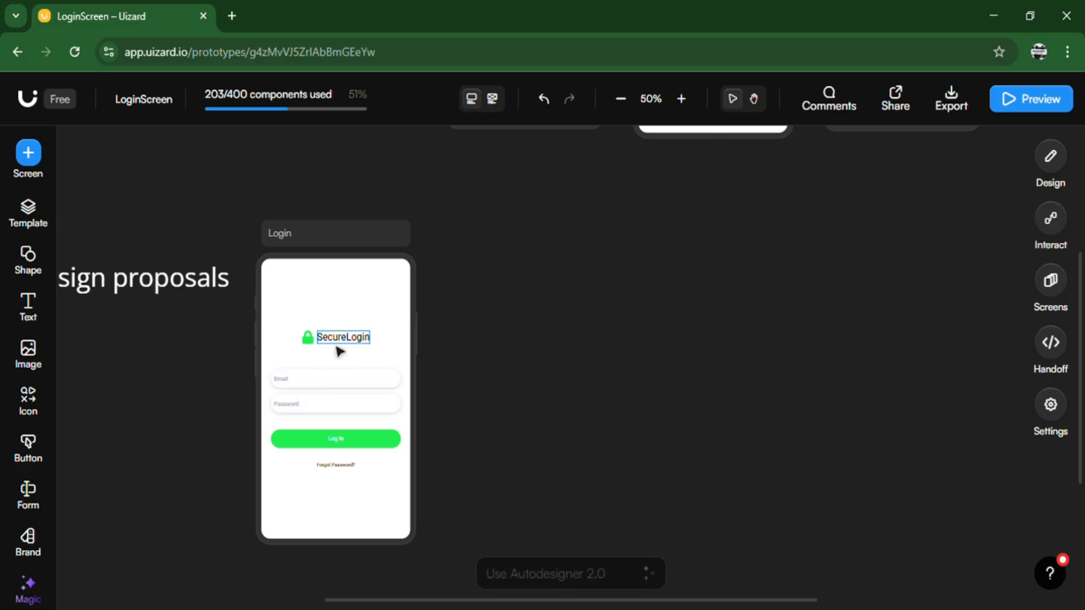
mouse_move(340, 351)
left_mouse_down()
mouse_move(347, 314)
mouse_move(299, 314)
mouse_move(353, 356)
mouse_move(339, 356)
left_mouse_up()
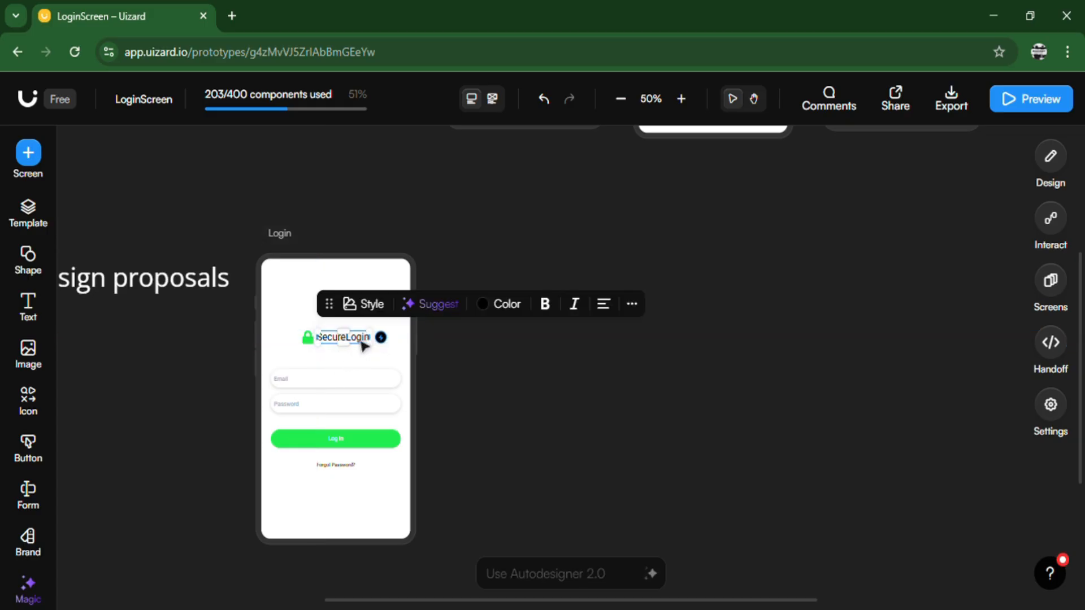
double_click(363, 342)
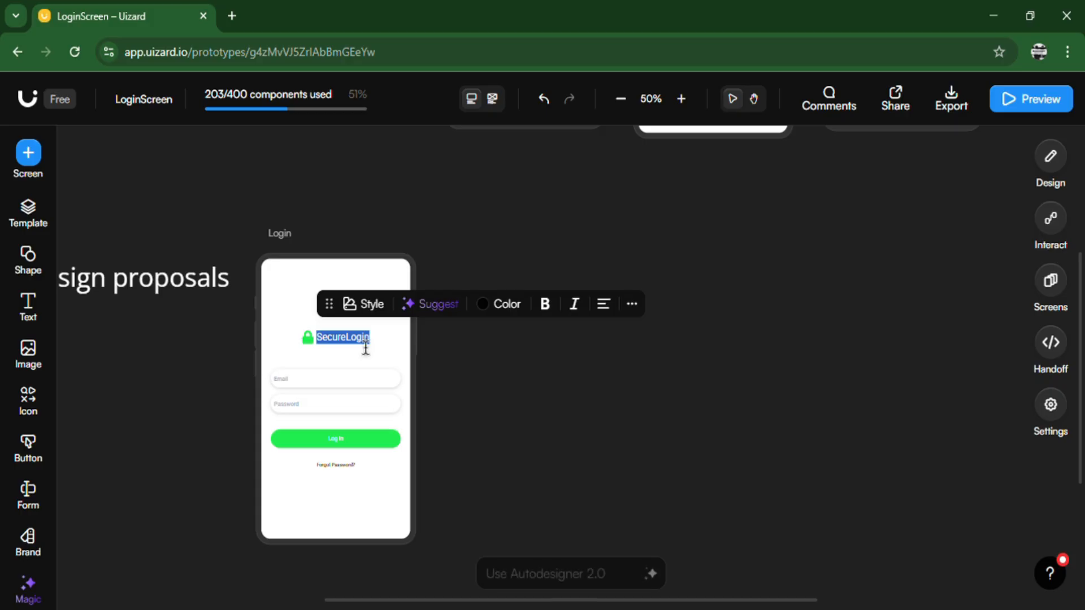
key("BackSpace")
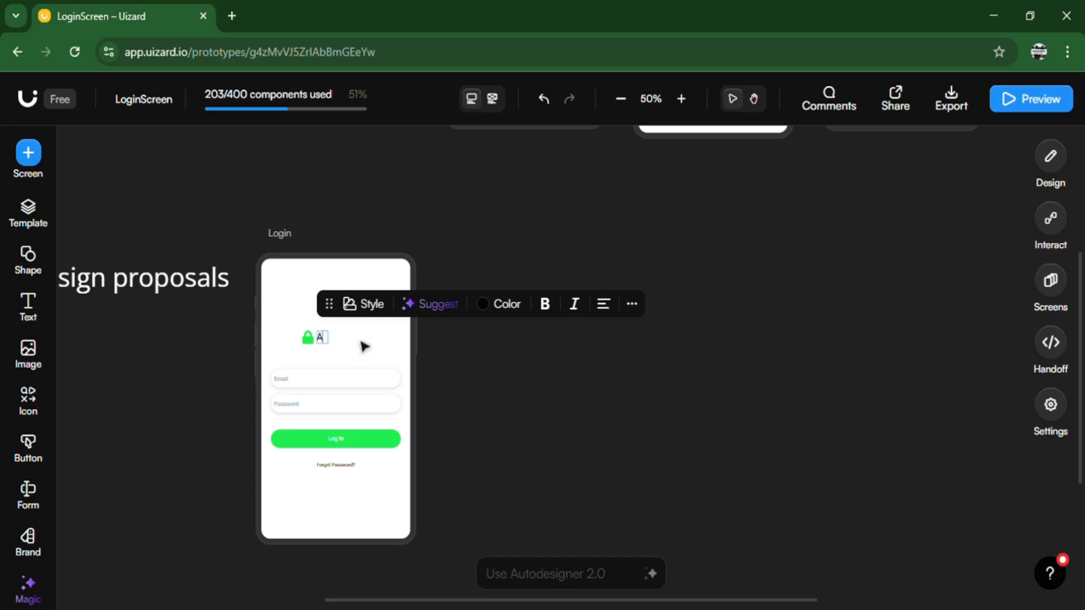
type("Active login")
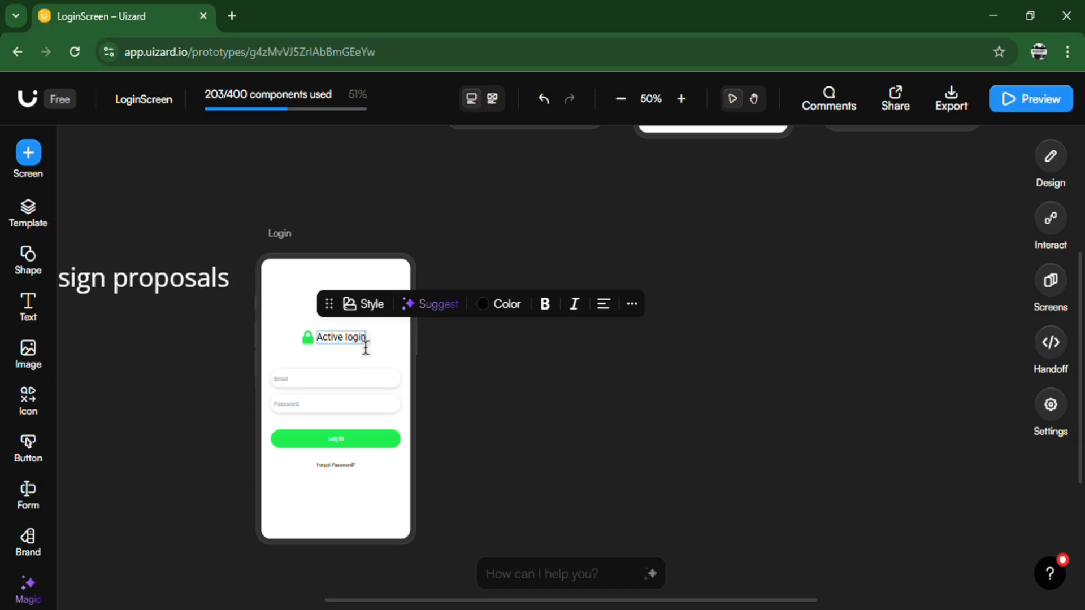
Step: Move the Forgot Password? text on the Login screen slightly up, closer to the Log In button
left_click(341, 389)
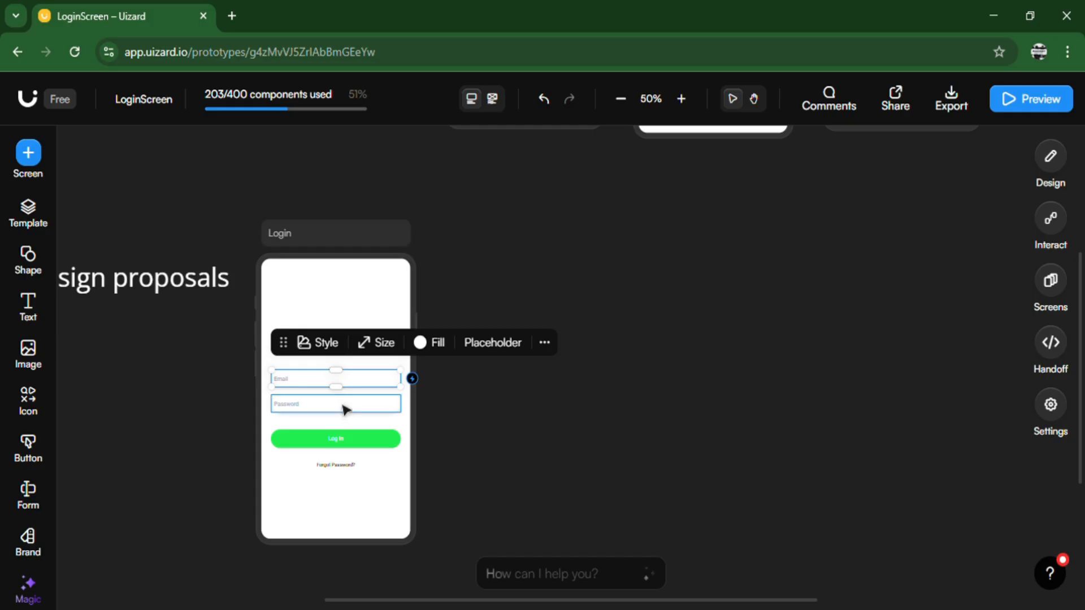
left_click(343, 406)
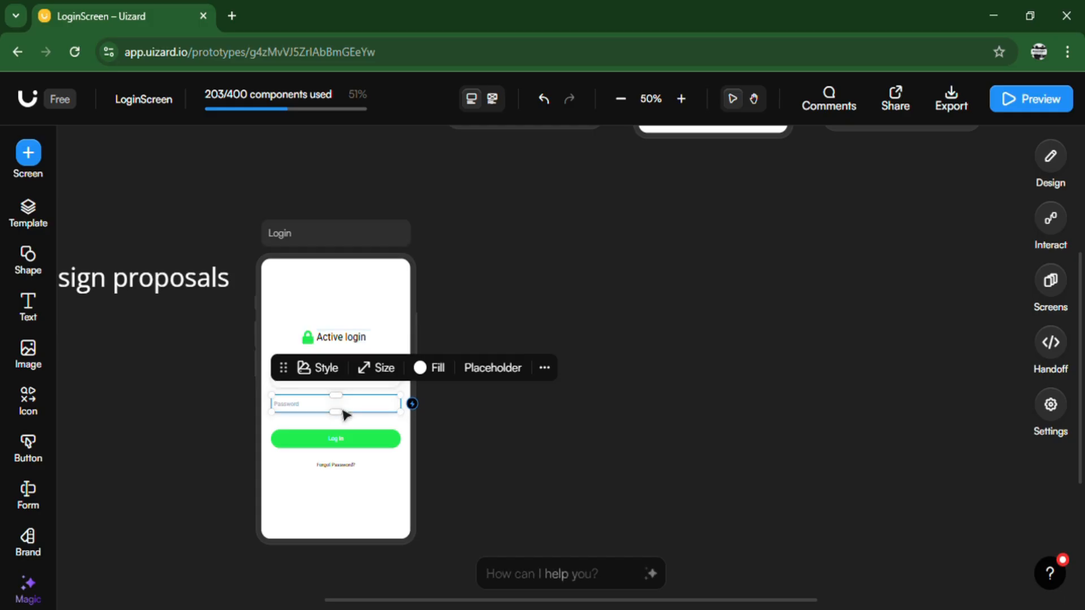
left_click(349, 447)
left_click(350, 479)
mouse_move(351, 475)
left_mouse_down()
mouse_move(351, 506)
mouse_move(346, 461)
left_mouse_up()
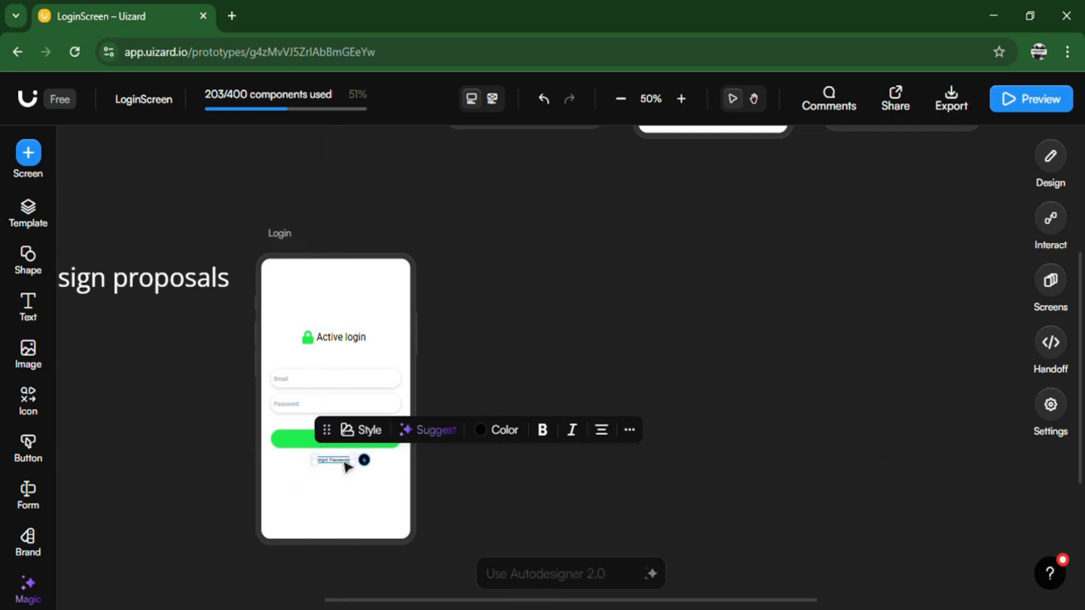
left_click(351, 446)
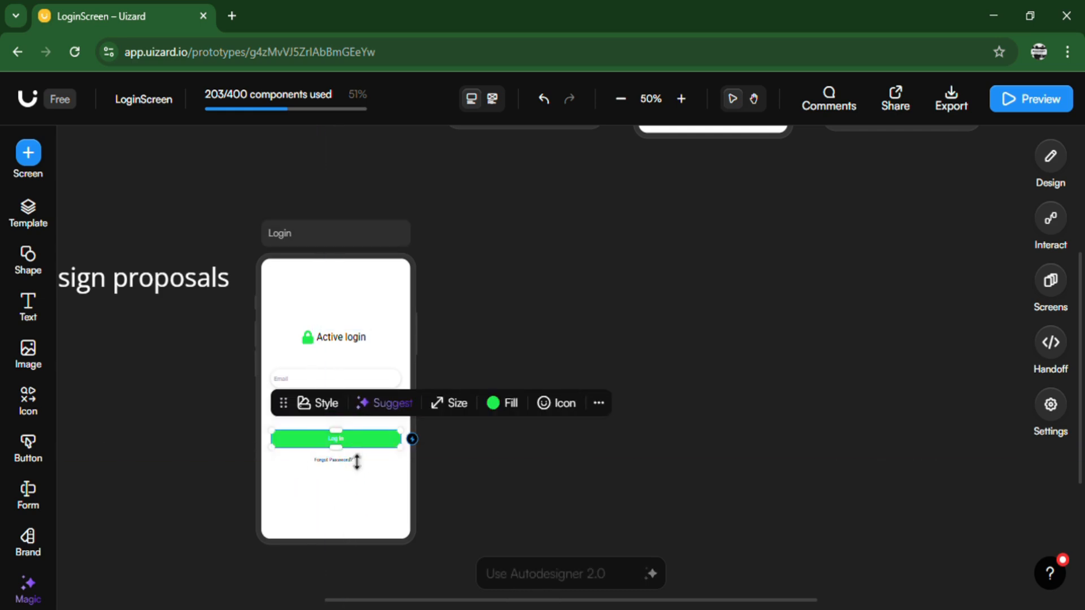
left_click(375, 489)
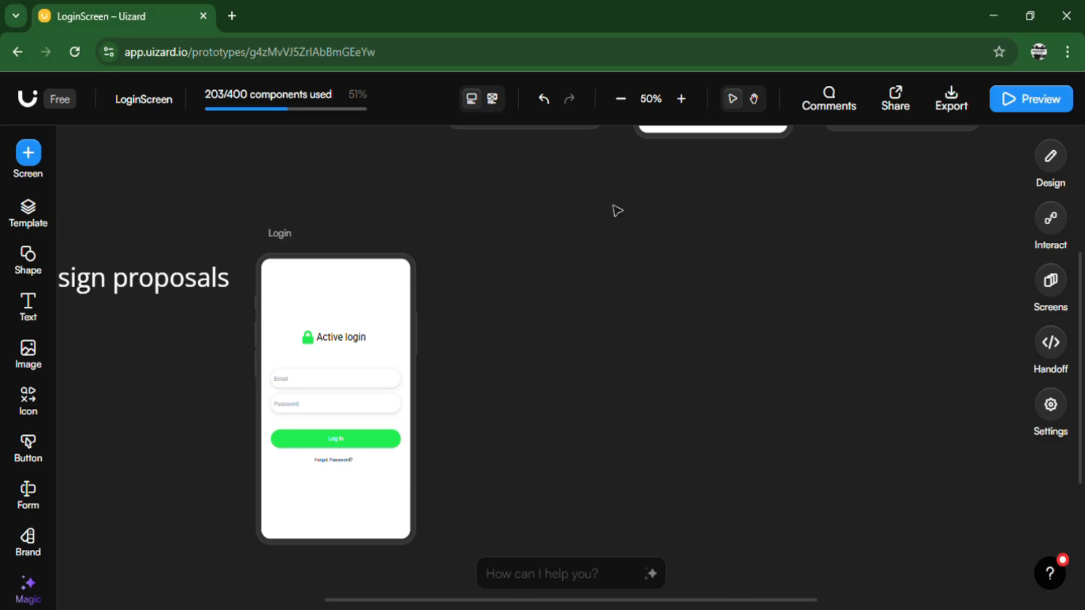
Step: Review the edited Login screen alongside the full interactive prototype row at 25% zoom
left_click(684, 100)
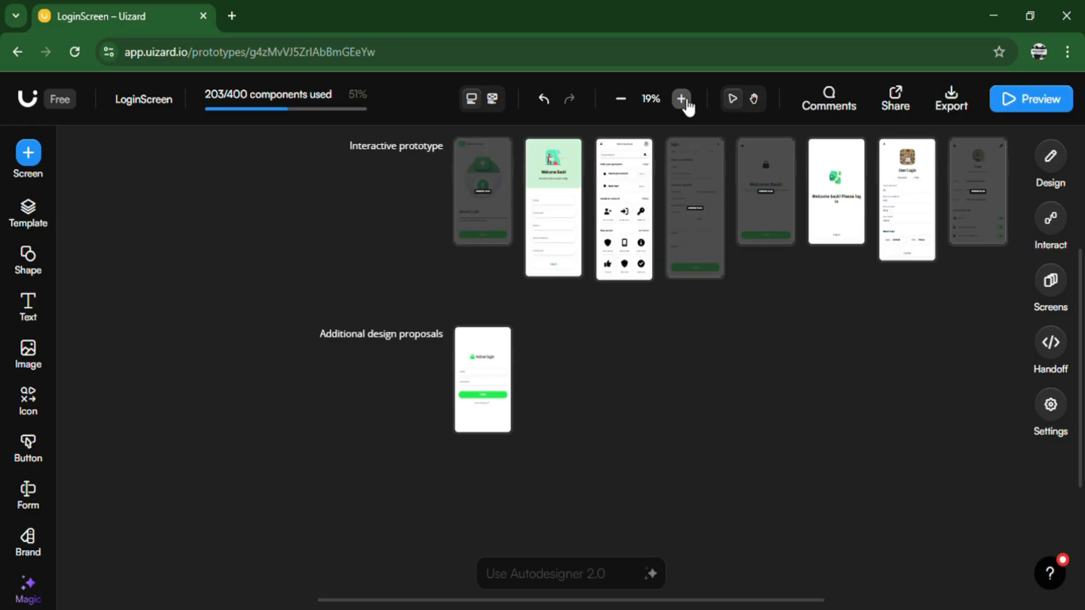
left_click(683, 99)
left_click_drag(851, 342, 588, 469)
left_click(754, 100)
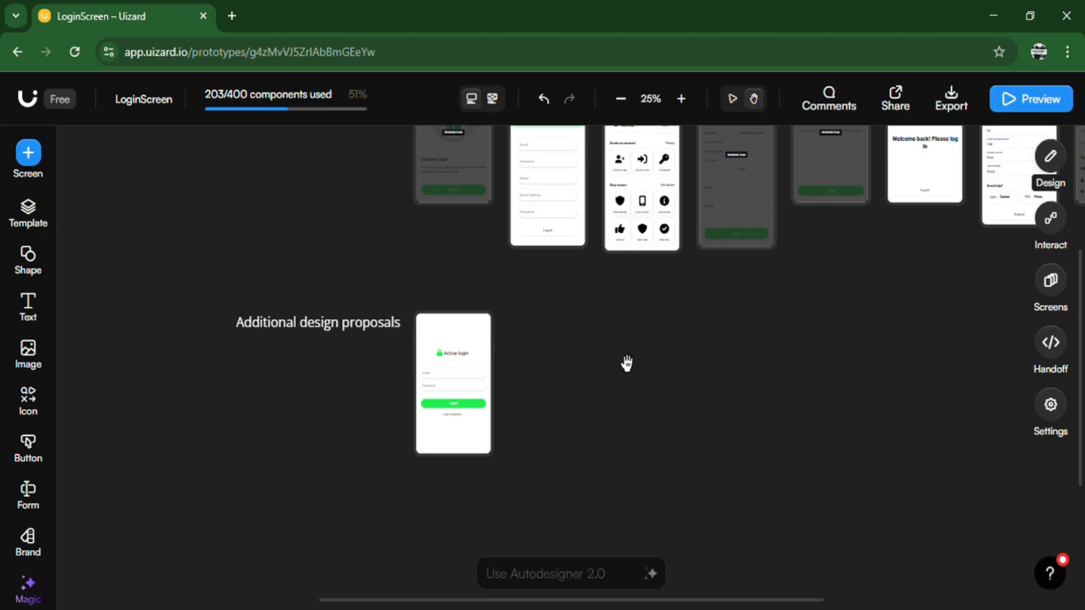
left_click_drag(741, 368, 589, 498)
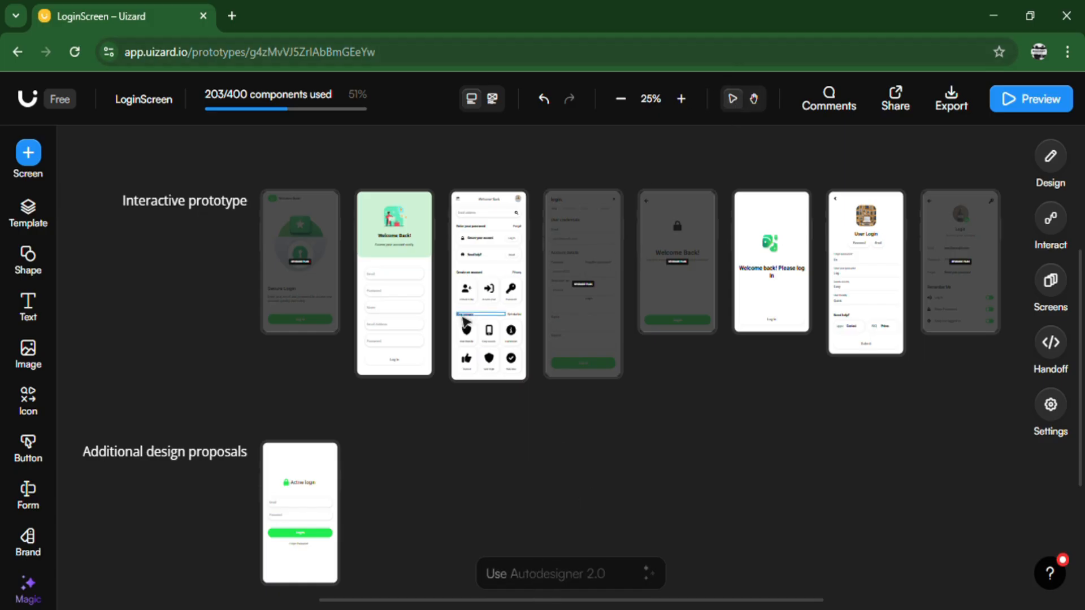
Step: Examine the prototype screens from Welcome to Error and the edited Login screen at 50% zoom
left_click(683, 99)
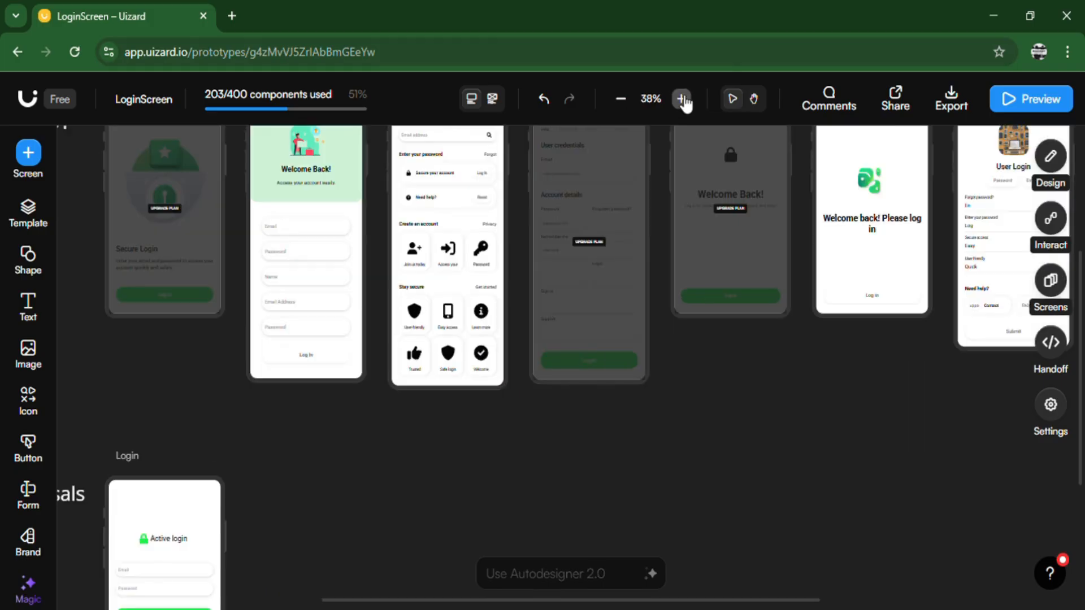
left_click(683, 99)
left_click(754, 99)
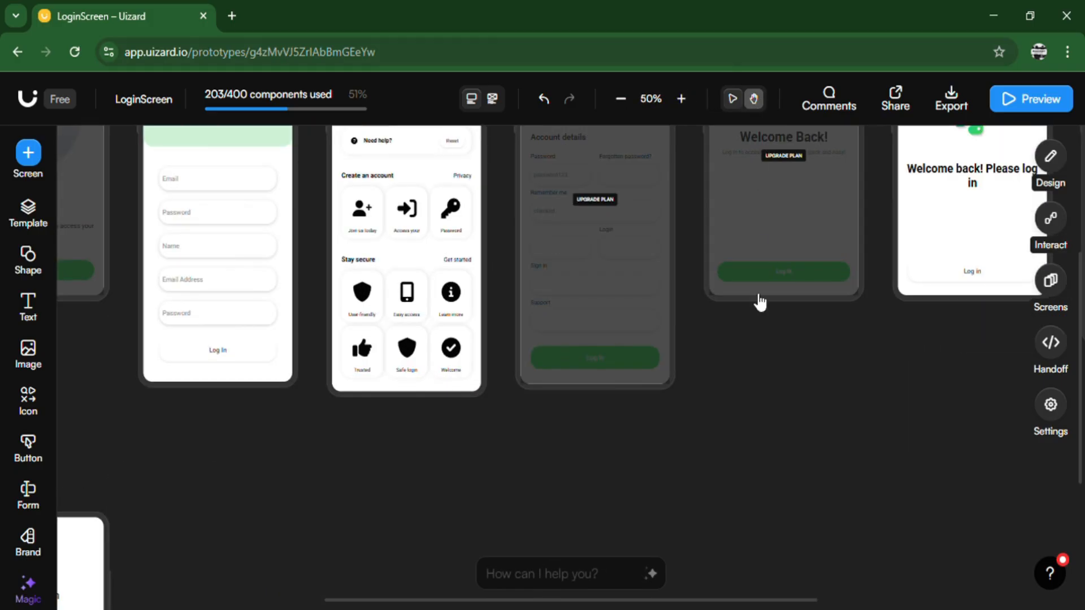
left_click_drag(761, 412, 783, 564)
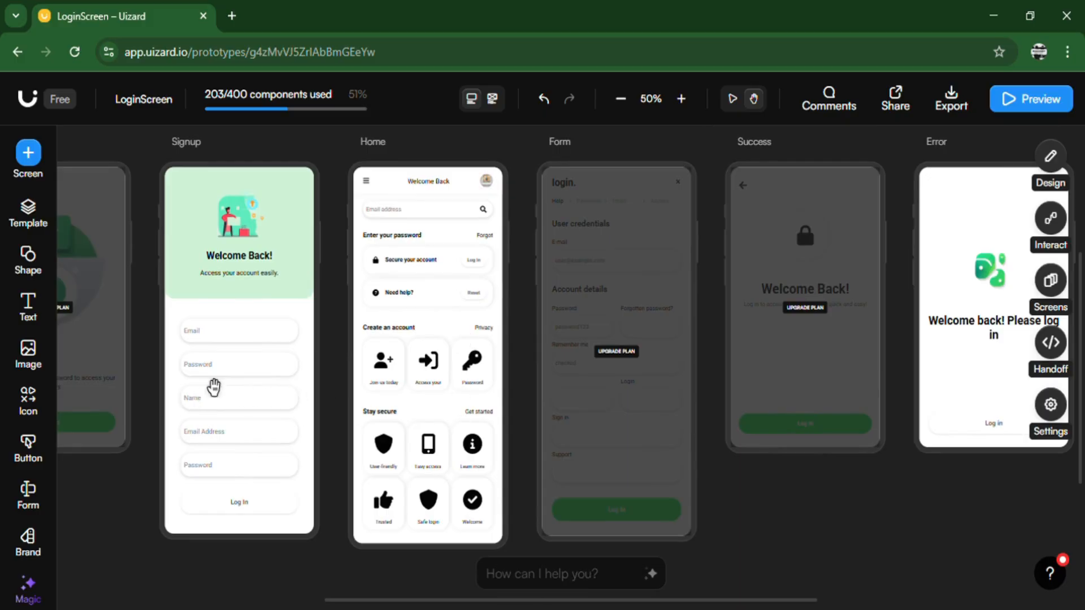
left_click_drag(205, 576, 456, 581)
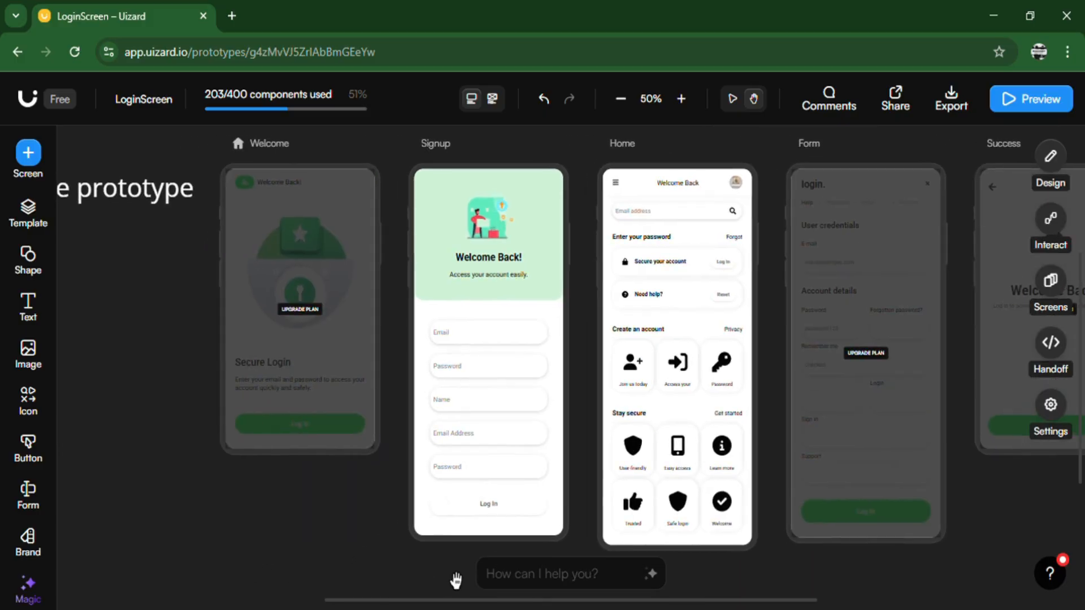
left_click_drag(257, 564, 339, 521)
left_click_drag(199, 486, 413, 261)
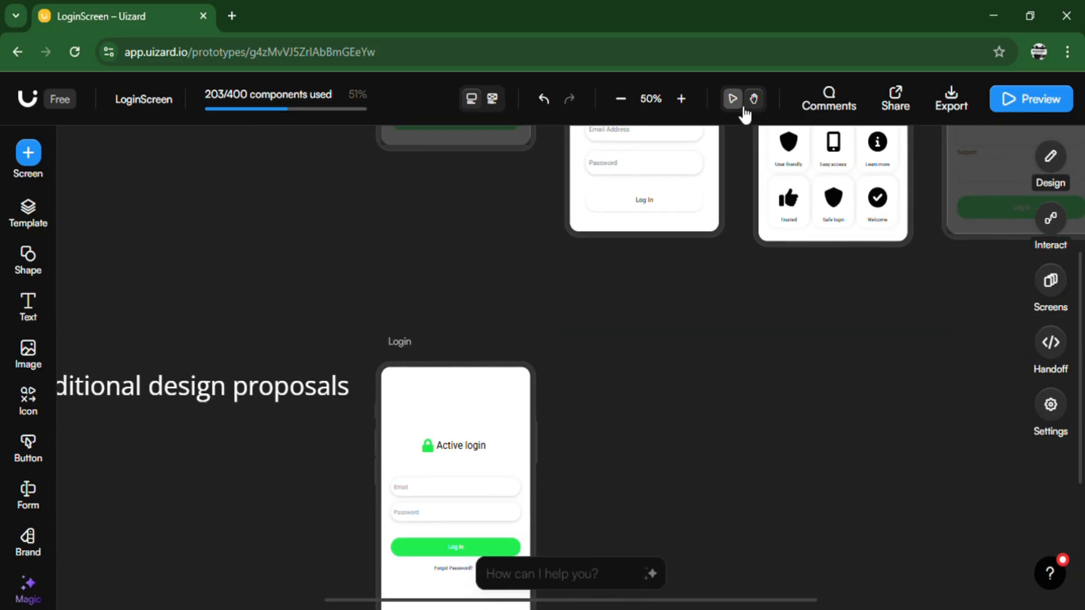
Step: Bring all prototype and proposal screens back into one overview at 25% zoom, and switch to the selection tool
left_click(622, 99)
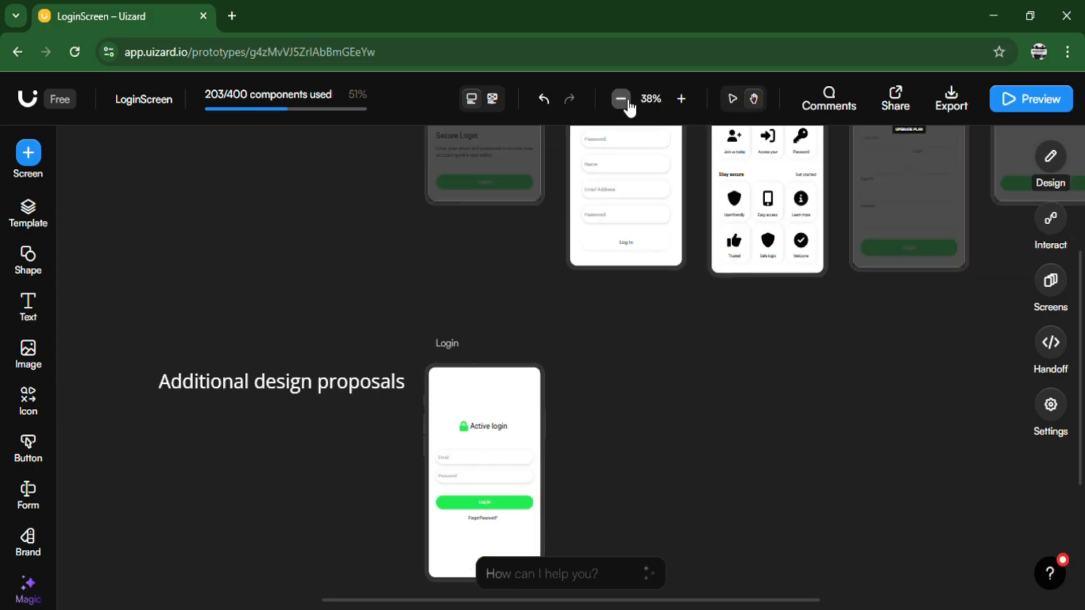
left_click(621, 98)
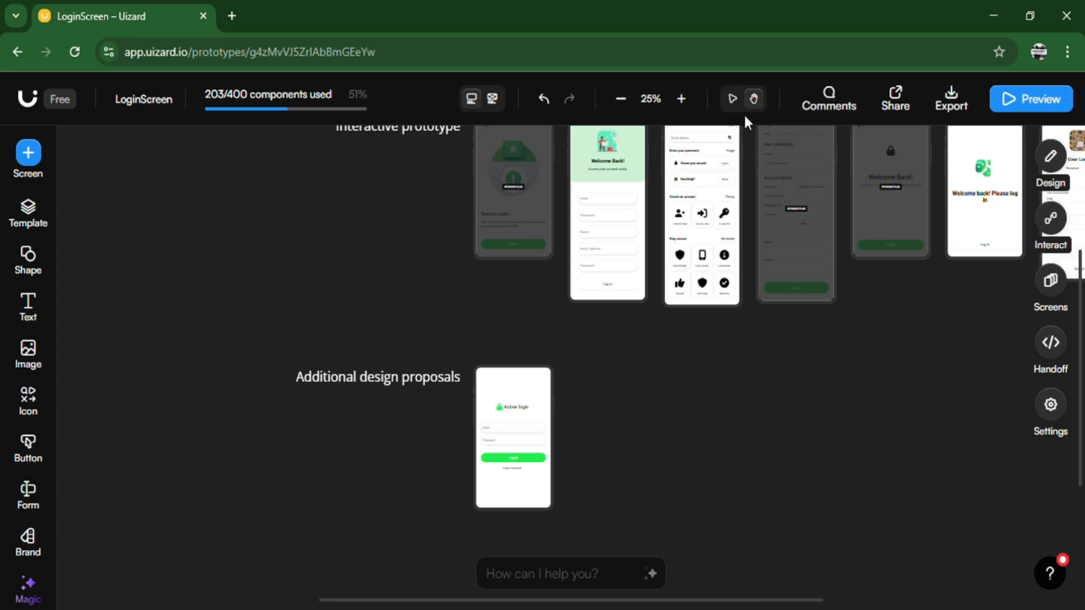
left_click_drag(869, 308, 659, 382)
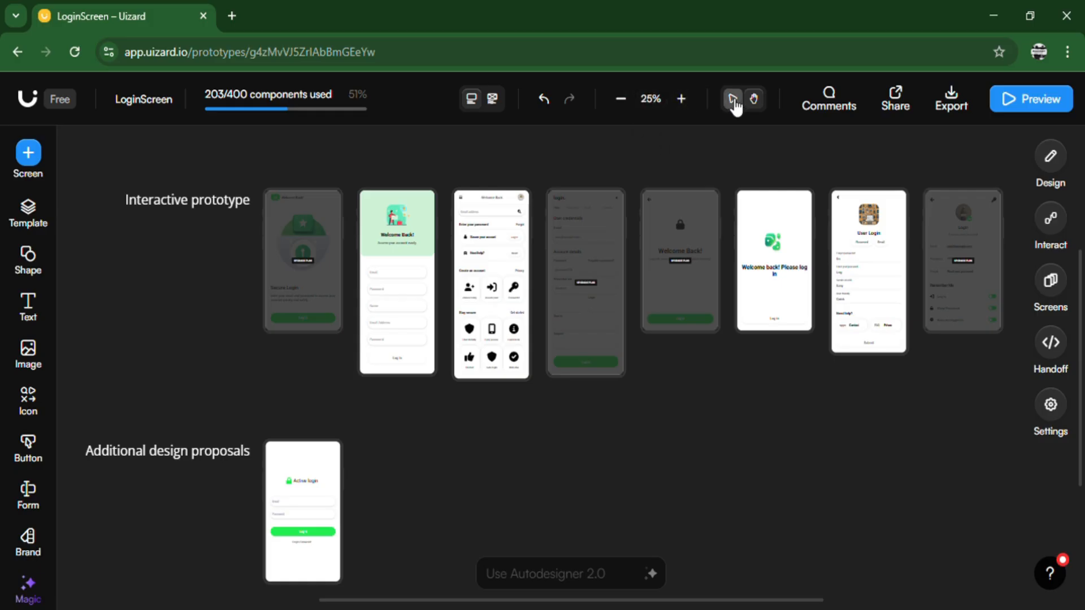
left_click(733, 102)
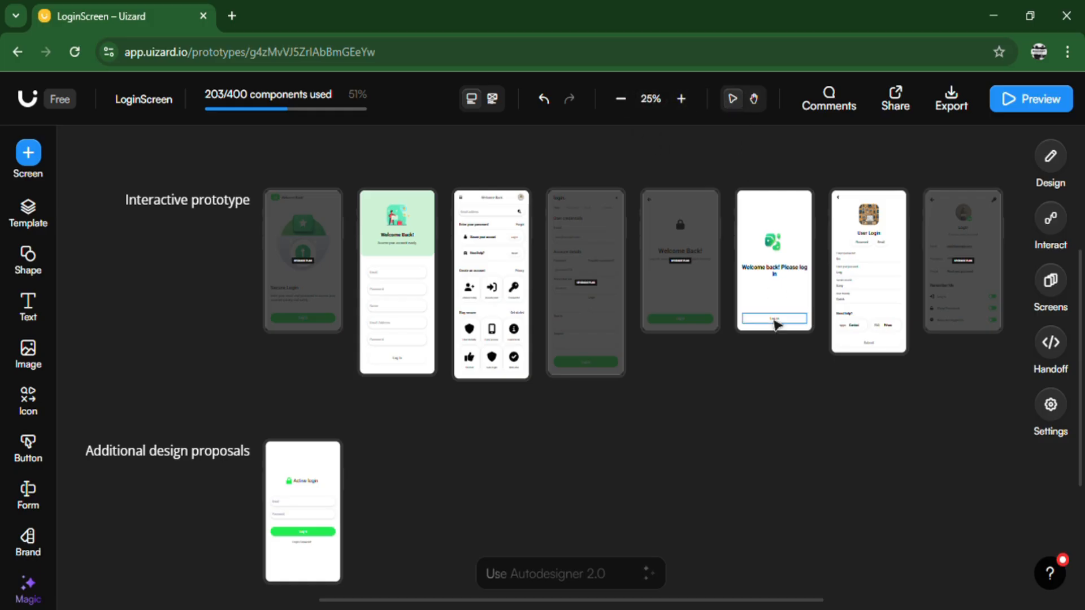